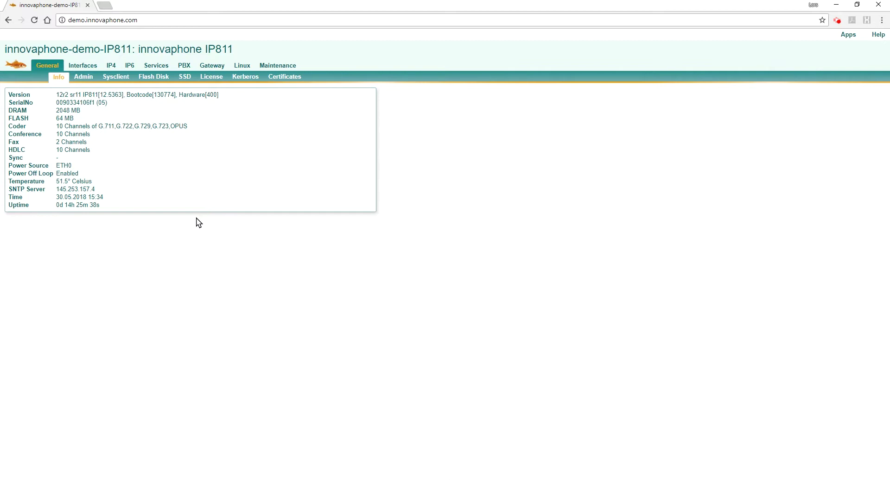
# - Open the PBX section to bring up its sign-in prompt
pyautogui.click(184, 67)
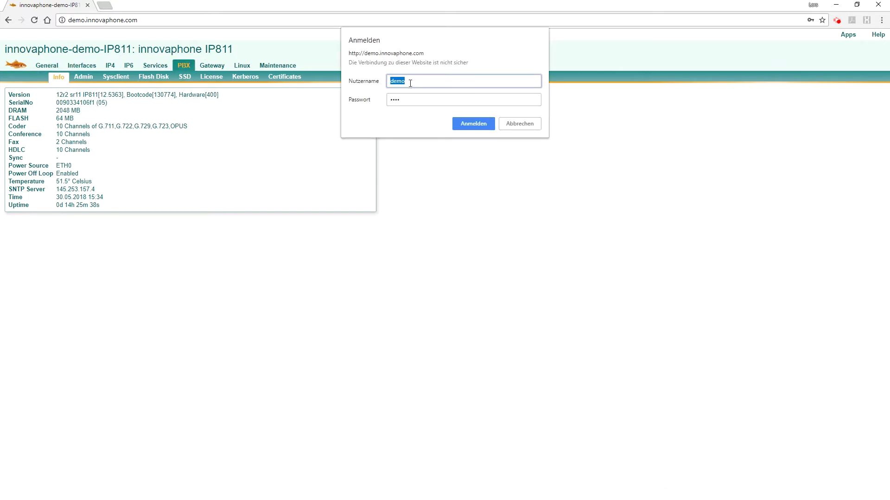
pyautogui.click(472, 125)
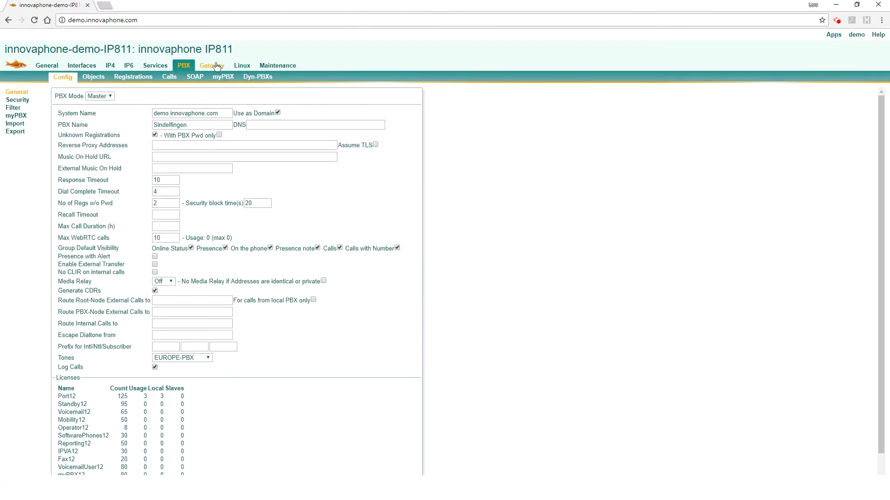
pyautogui.write('http')
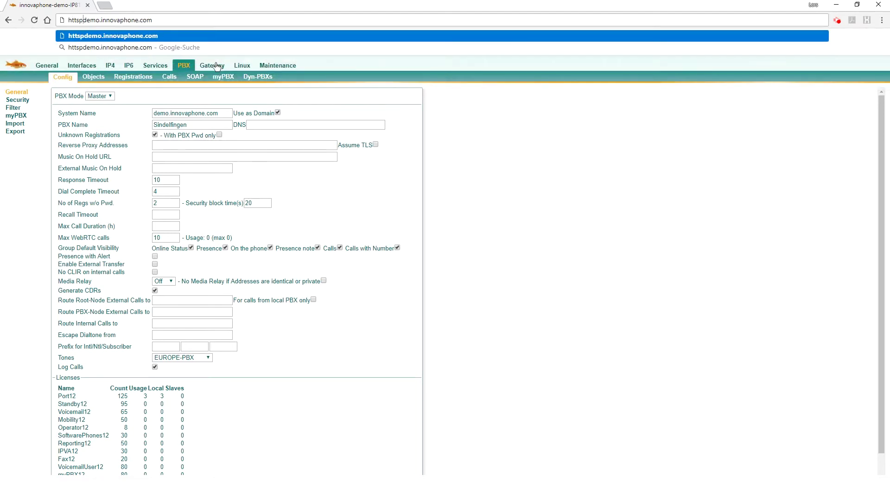
pyautogui.write('s://')
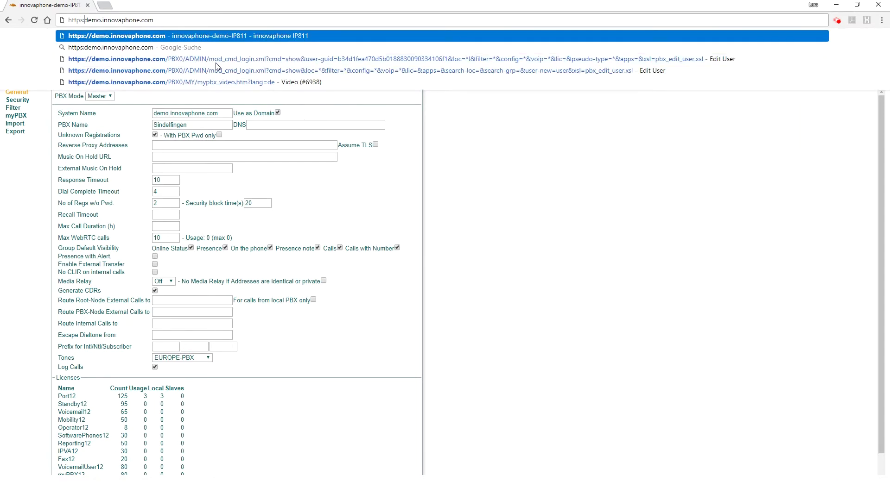
pyautogui.press('Return')
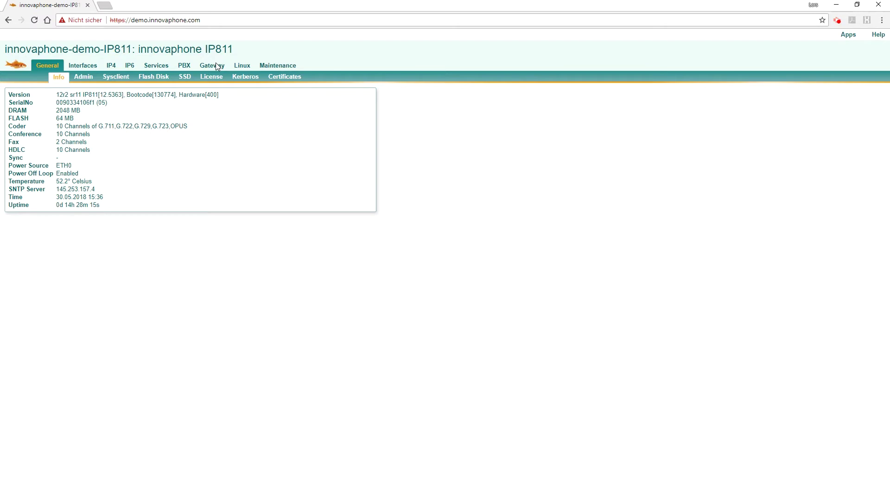
# - Sign in to the PBX section over HTTPS with the admin password
pyautogui.click(183, 68)
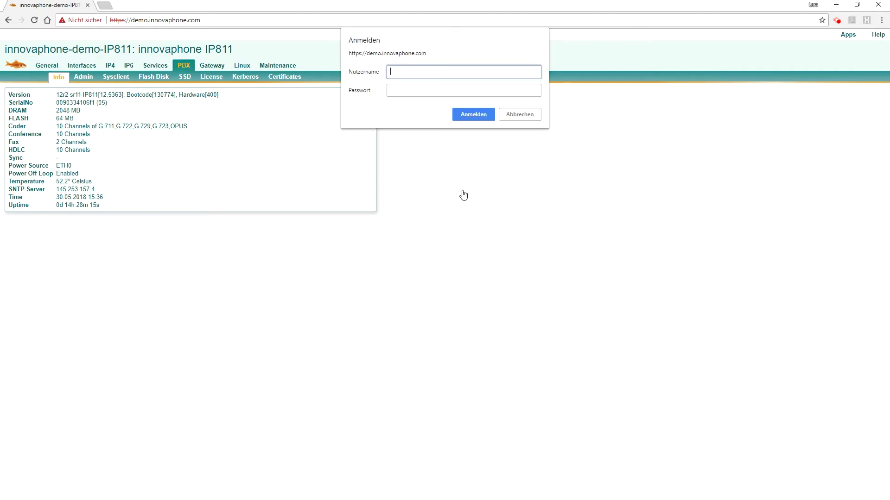
pyautogui.press('Tab')
pyautogui.write('demo')
pyautogui.press('Return')
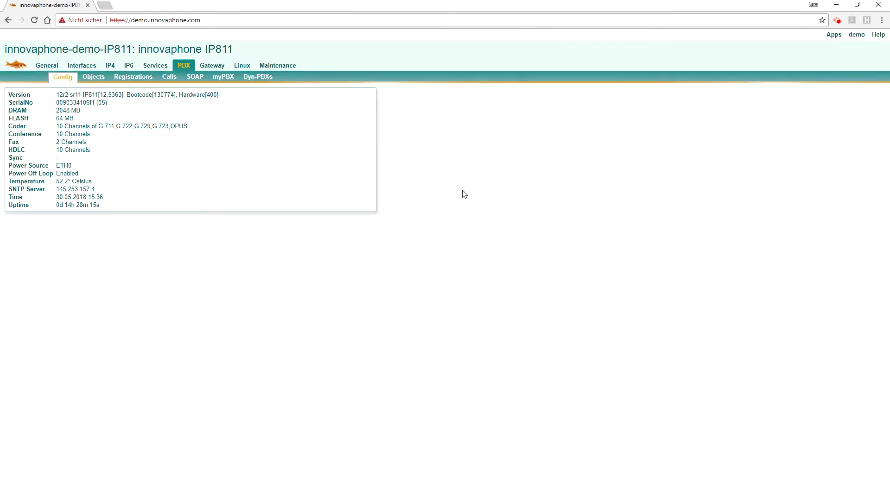
# - Start a new PBX user with Long Name and Display Name 'Windows'
pyautogui.click(98, 79)
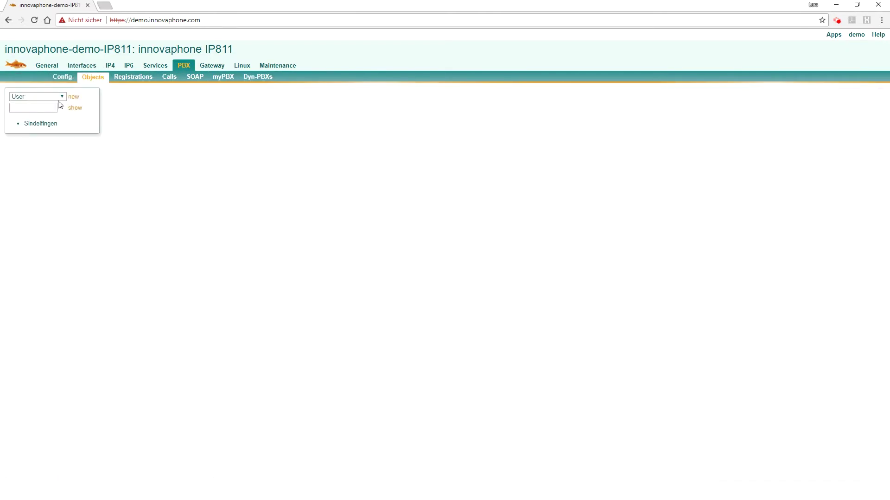
pyautogui.click(78, 99)
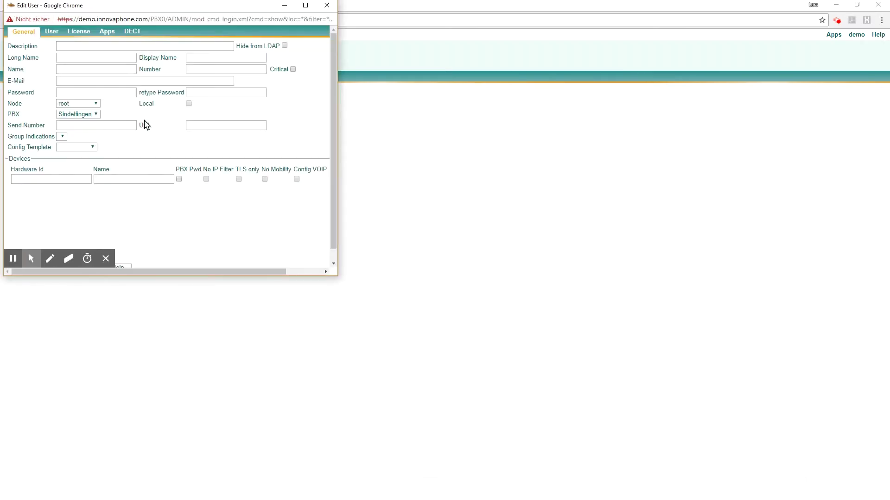
pyautogui.click(277, 214)
pyautogui.write('Win')
pyautogui.press('Down')
pyautogui.press('Return')
pyautogui.click(421, 216)
pyautogui.write('W')
pyautogui.press('Down')
pyautogui.press('Return')
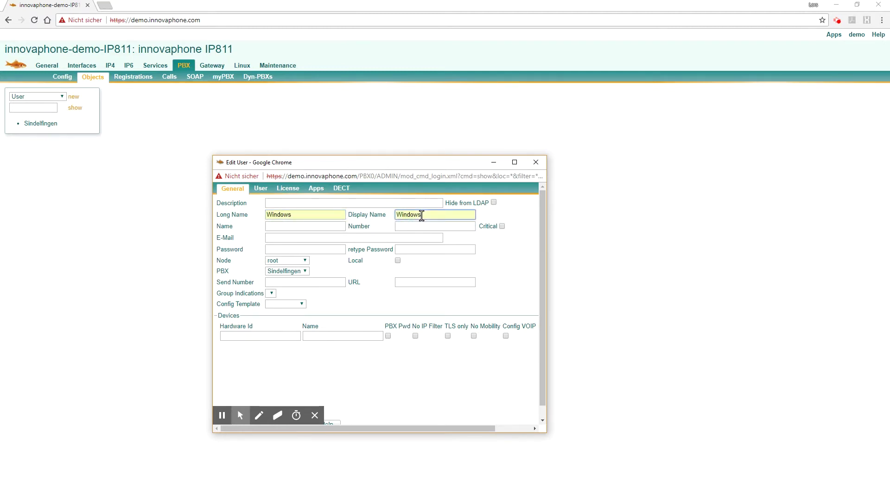
# - Set the user's Name to Windows and number 20, then save it
pyautogui.click(312, 227)
pyautogui.write('Windows')
pyautogui.press('Tab')
pyautogui.write('20')
pyautogui.press('Return')
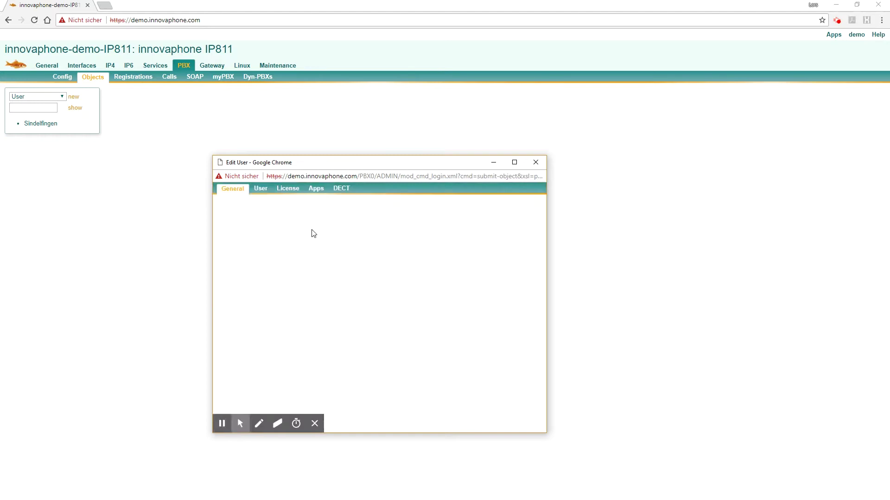
# - Set the Windows user's device hardware ID to WebRTC_demo with Config VOIP enabled
pyautogui.click(75, 108)
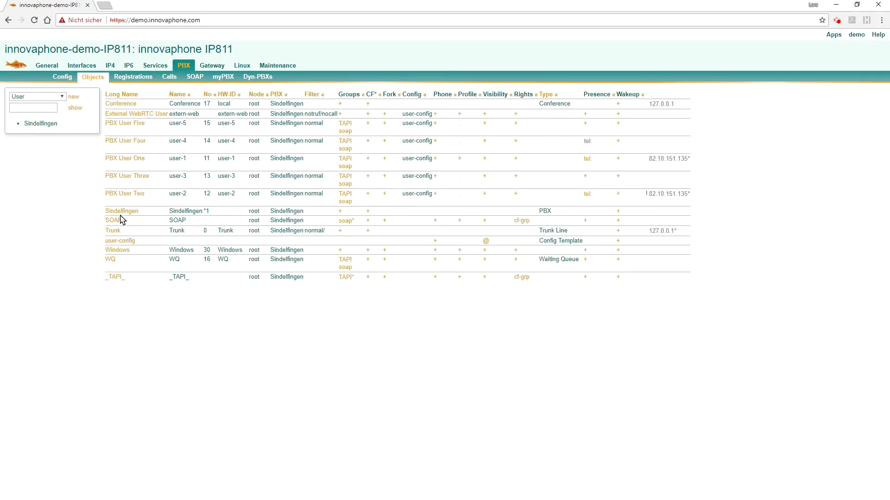
pyautogui.click(116, 251)
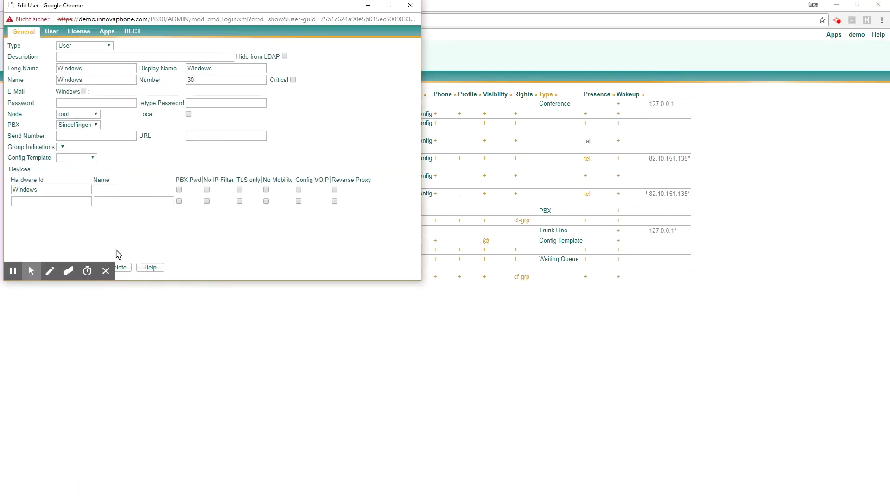
pyautogui.moveTo(41, 189); pyautogui.dragTo(11, 189)
pyautogui.write('We')
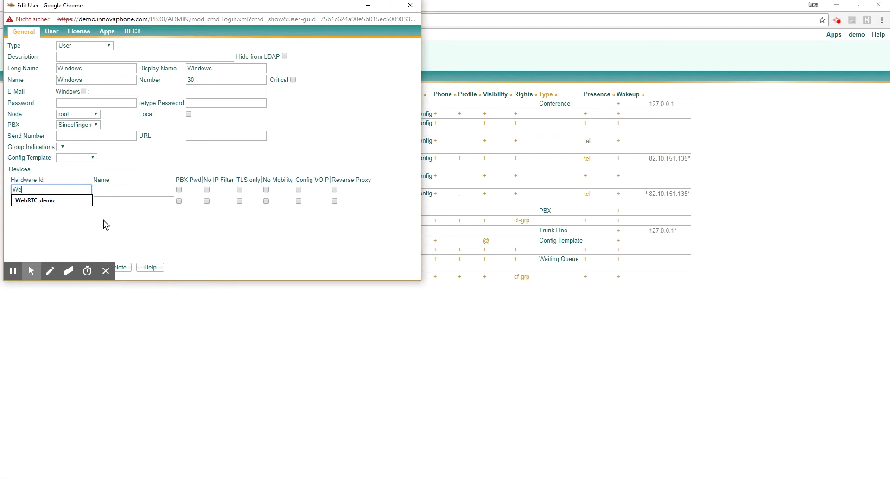
pyautogui.write('b')
pyautogui.press('Down')
pyautogui.press('Tab')
pyautogui.write('Web')
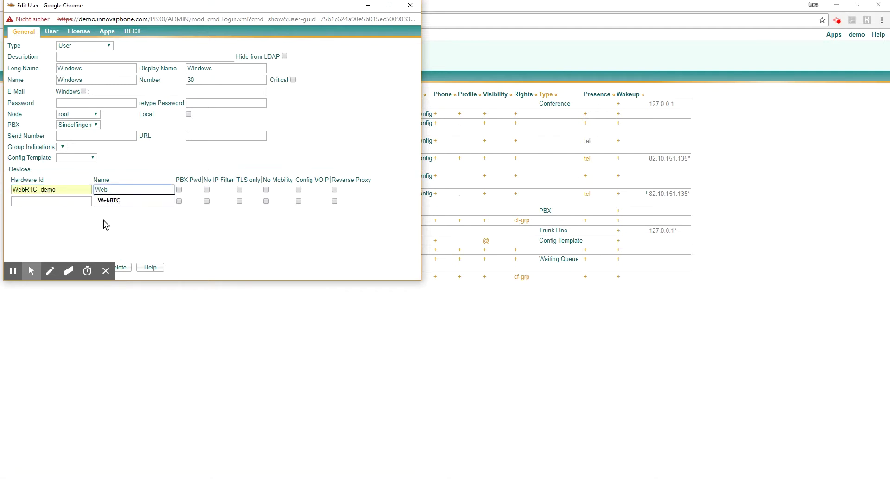
pyautogui.press('Tab')
pyautogui.press('Tab')
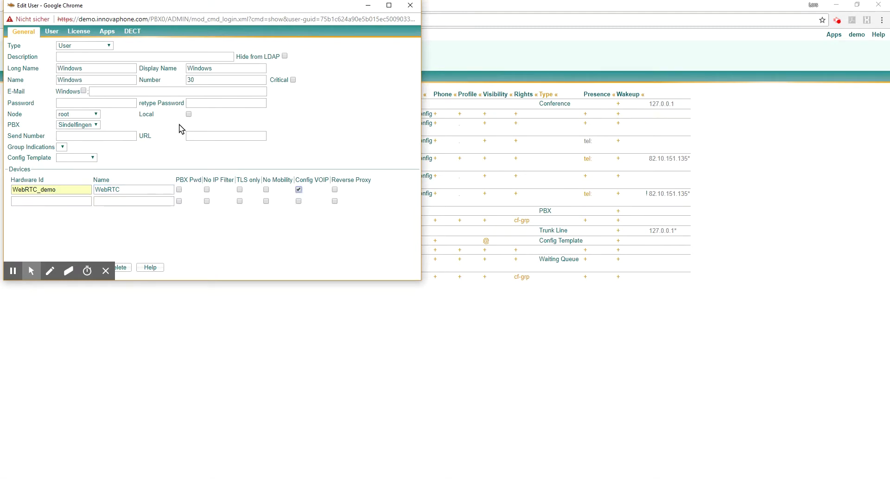
pyautogui.click(88, 33)
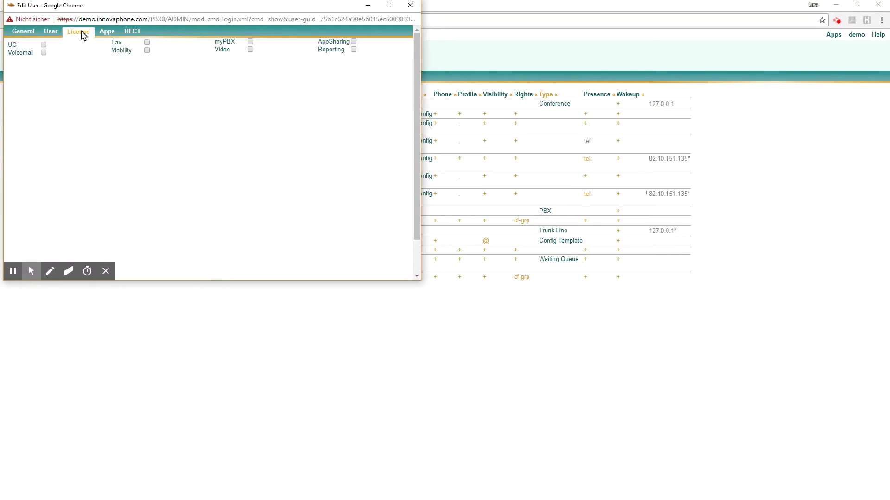
# - Grant Windows the UC licence plus Conference.1, Conference.2 and Conference.3 apps, then save
pyautogui.click(43, 44)
pyautogui.click(112, 33)
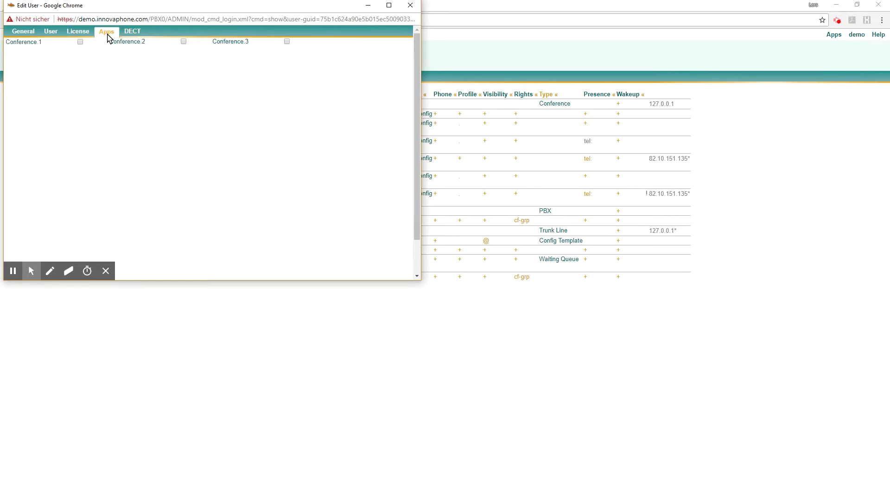
pyautogui.moveTo(103, 11); pyautogui.dragTo(242, 118)
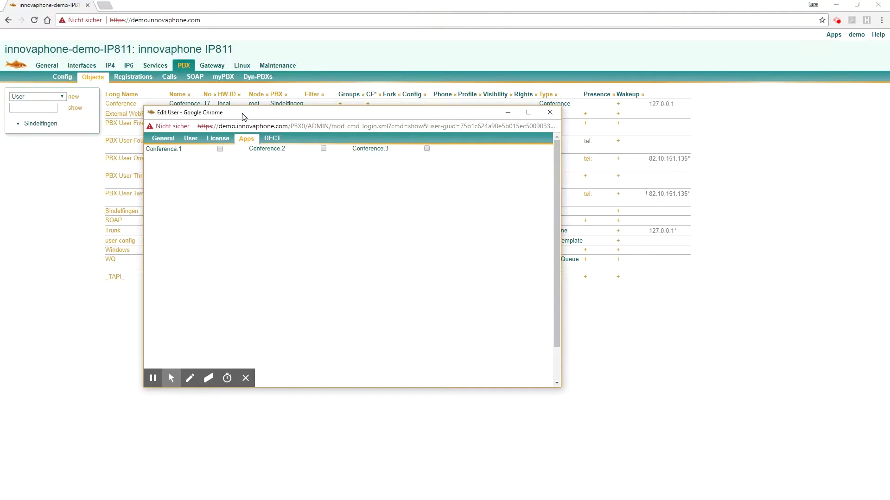
pyautogui.click(220, 149)
pyautogui.click(323, 148)
pyautogui.click(427, 149)
pyautogui.press('Return')
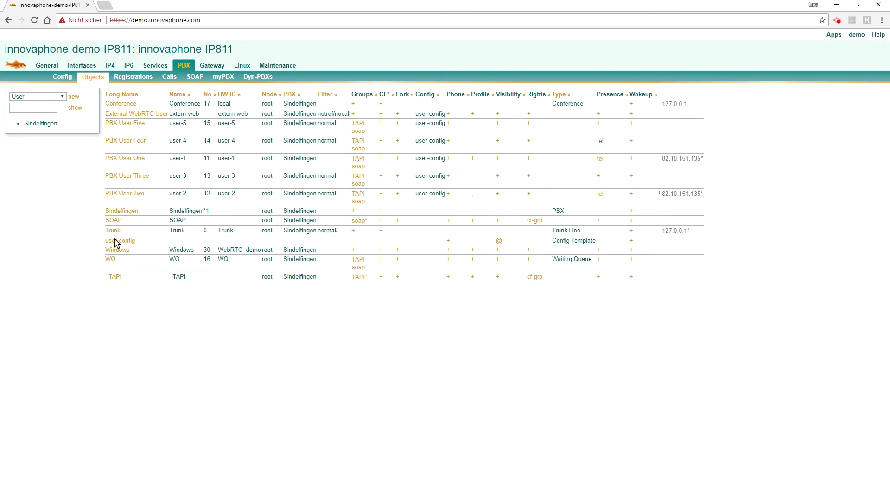
# - Set the Windows user's WebRTC registration type to WebRTC
pyautogui.click(118, 251)
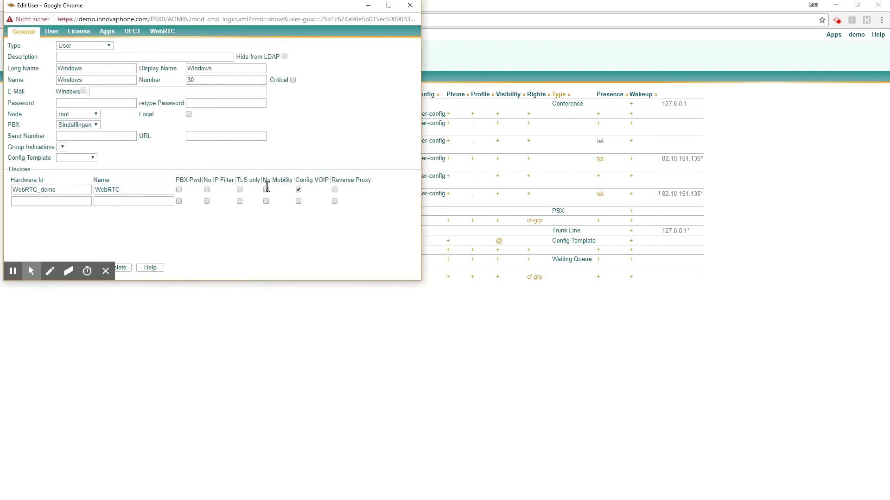
pyautogui.click(162, 33)
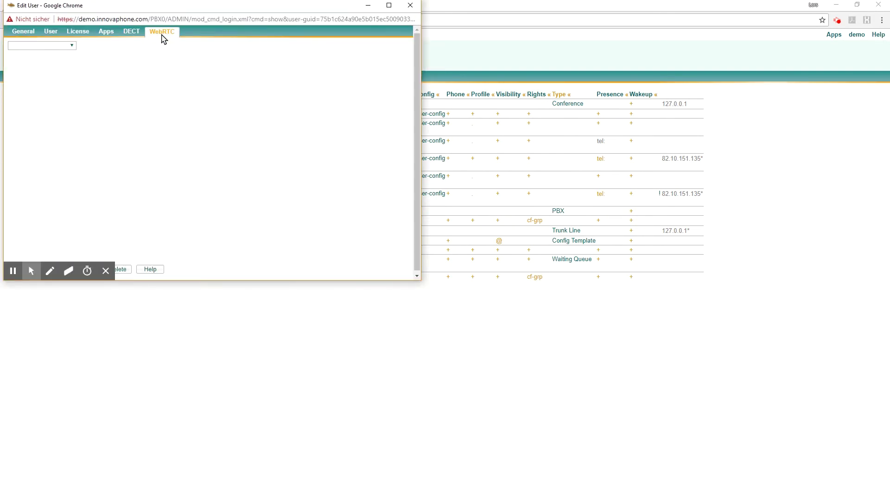
pyautogui.click(73, 45)
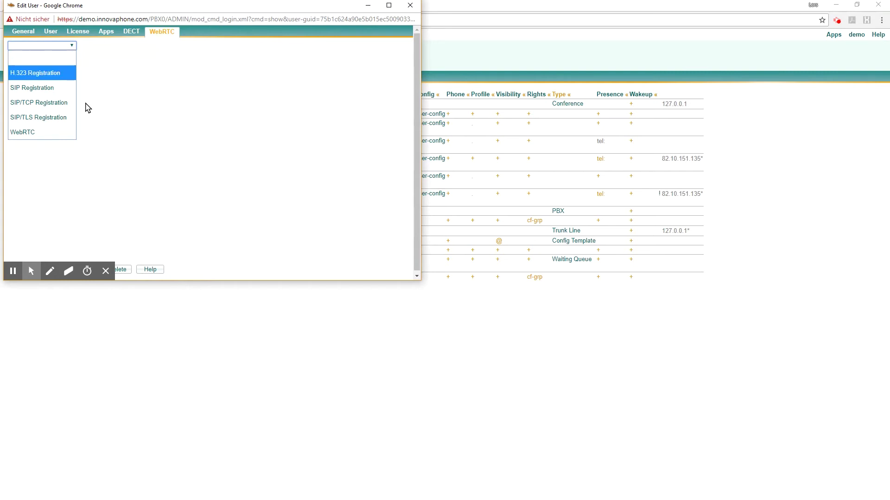
pyautogui.click(28, 132)
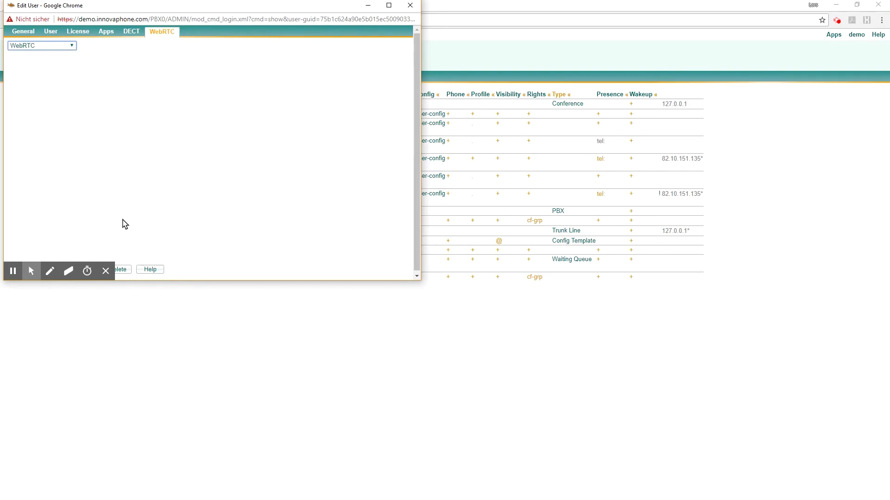
pyautogui.hotkey('alt', 'Down')
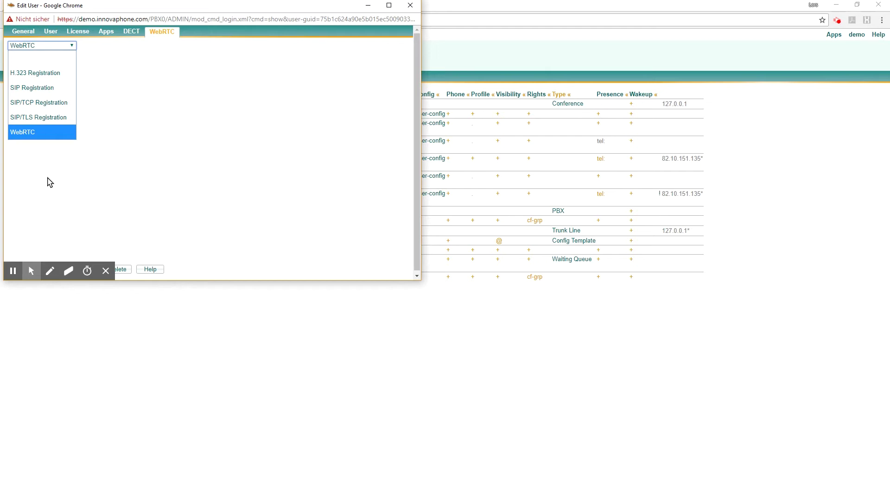
pyautogui.click(109, 197)
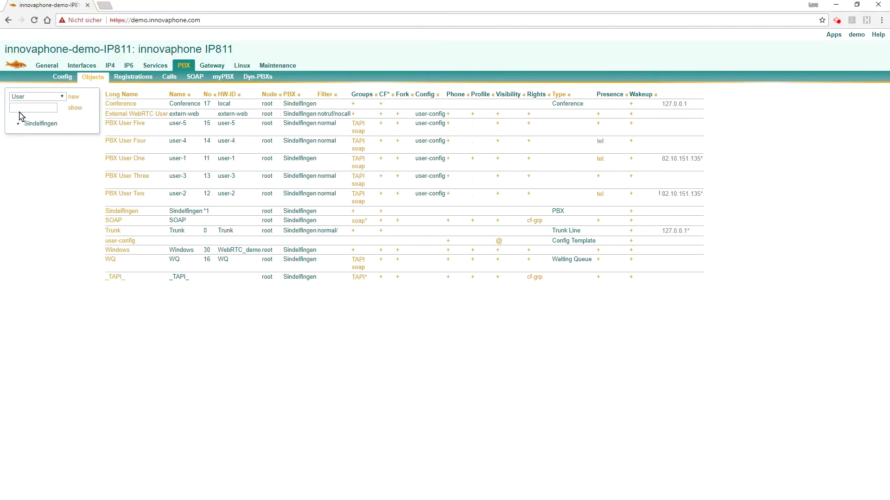
# - Create a new user with Long Name, Display Name and Name all set to Macbook
pyautogui.click(75, 97)
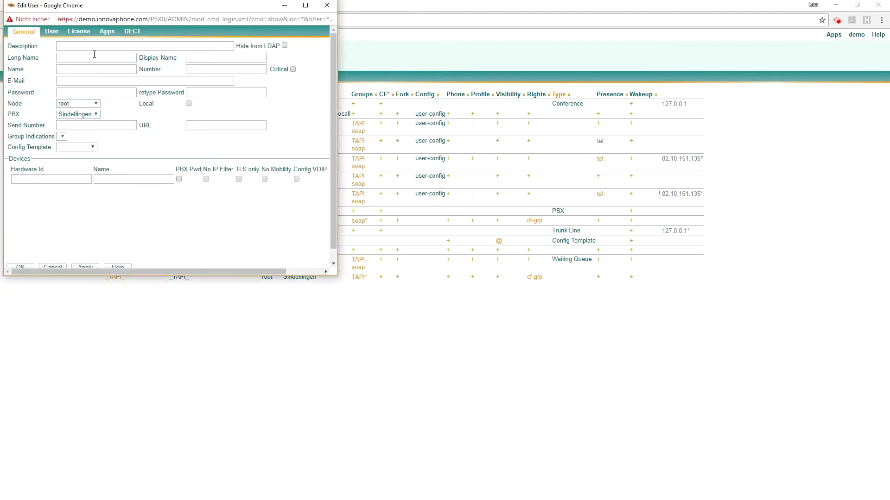
pyautogui.moveTo(82, 13); pyautogui.dragTo(300, 179)
pyautogui.write('Mac')
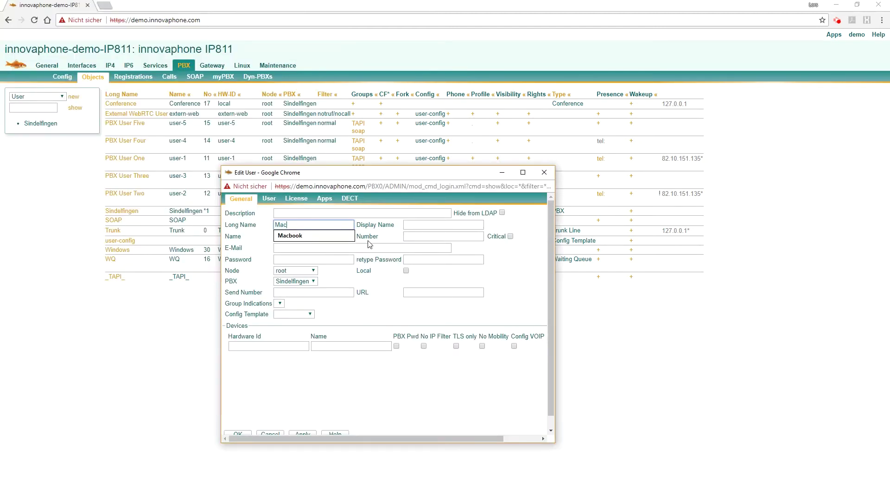
pyautogui.press('Down')
pyautogui.press('Return')
pyautogui.press('Tab')
pyautogui.write('Mac')
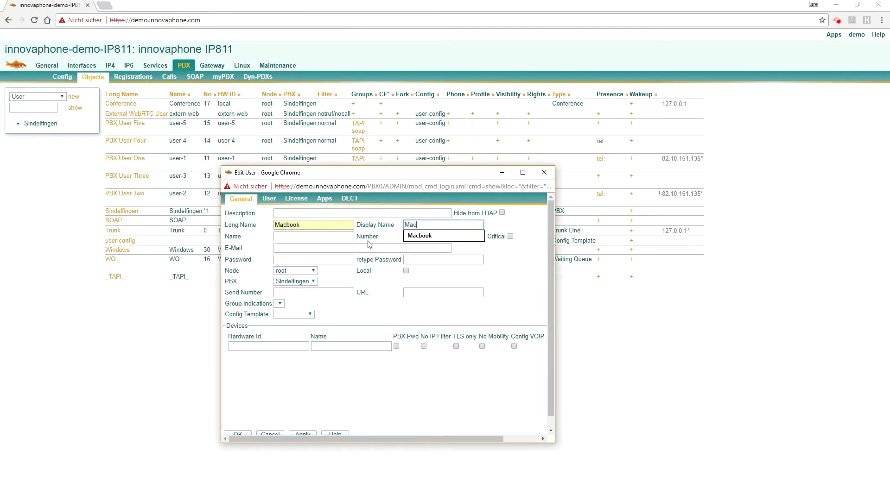
pyautogui.press('Down')
pyautogui.press('Return')
pyautogui.press('Tab')
pyautogui.write('M')
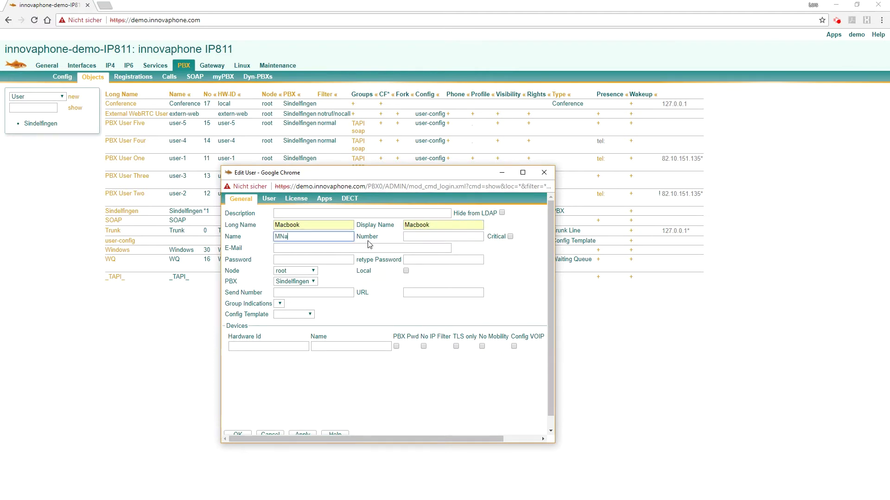
pyautogui.write('ac')
pyautogui.press('Down')
pyautogui.press('Return')
# - Give Macbook number 31, a password, and device WebRTC_demo named WebRTC
pyautogui.press('Tab')
pyautogui.write('31')
pyautogui.press('Tab')
pyautogui.press('Tab')
pyautogui.press('Tab')
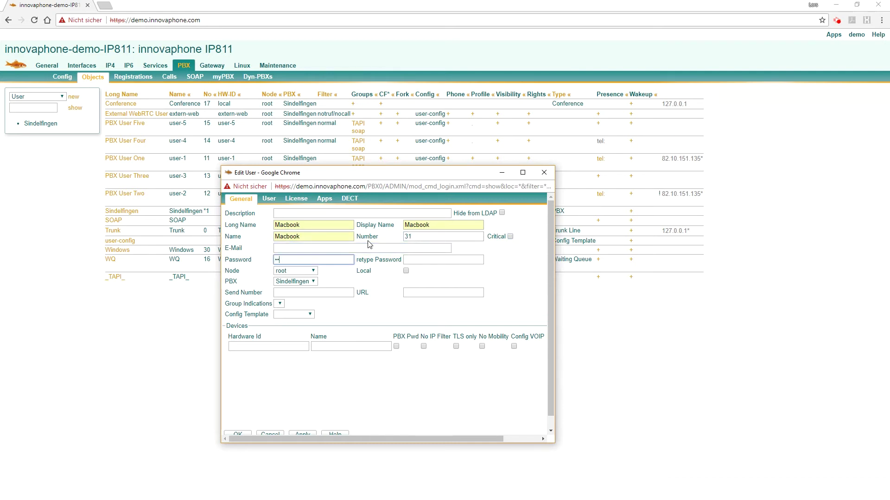
pyautogui.press('Tab')
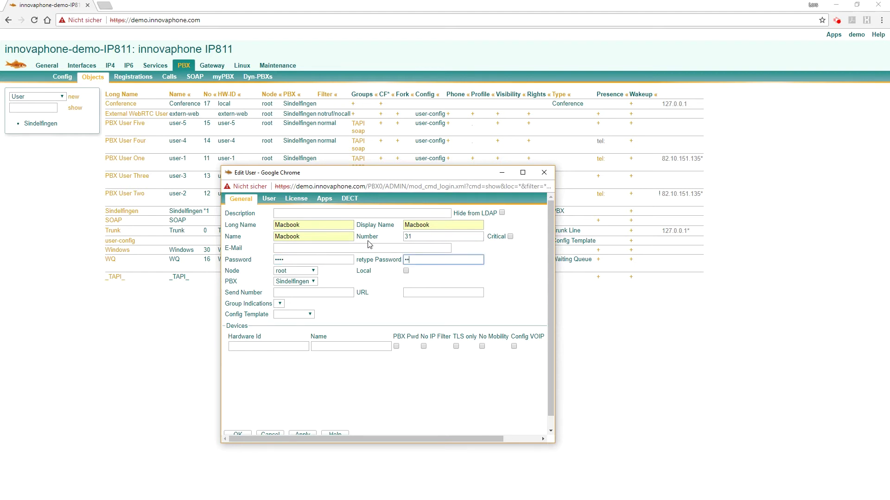
pyautogui.click(276, 345)
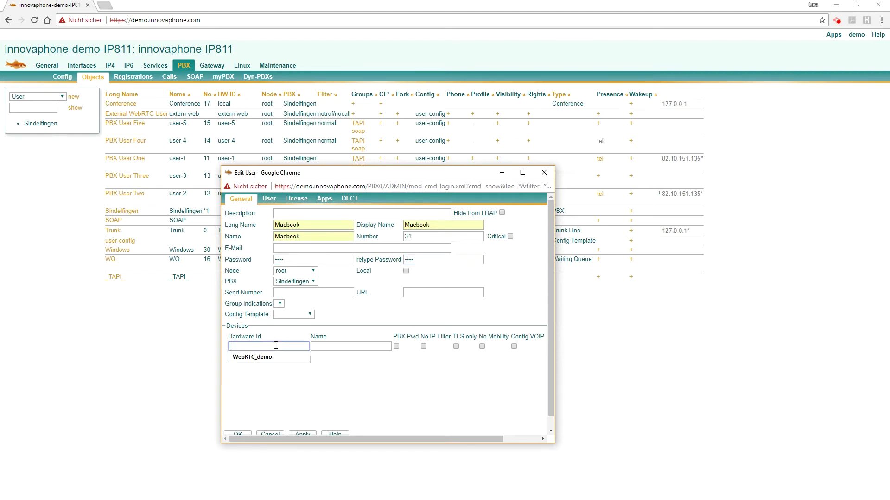
pyautogui.click(259, 357)
pyautogui.click(328, 346)
pyautogui.write('WebRTC')
pyautogui.press('Tab')
pyautogui.press('Tab')
pyautogui.press('Tab')
pyautogui.press('Tab')
pyautogui.press('Tab')
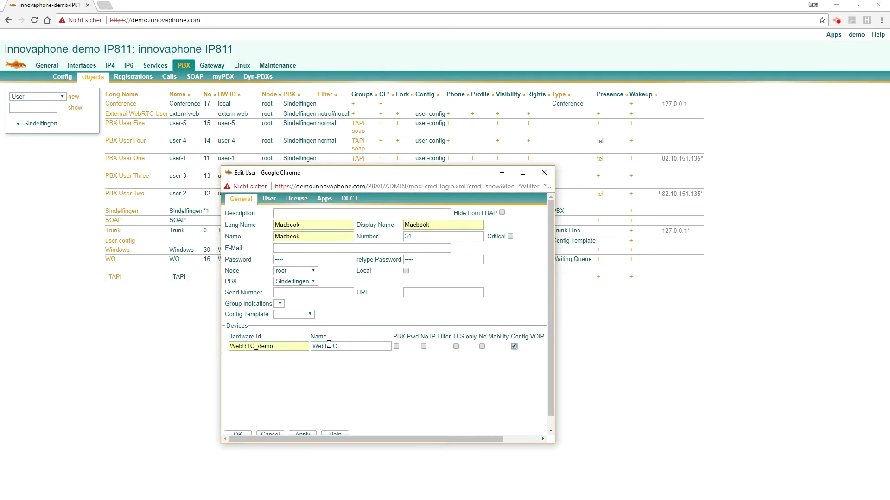
# - Grant Macbook the UC licence and the conference apps, then apply
pyautogui.click(299, 199)
pyautogui.click(260, 212)
pyautogui.click(324, 201)
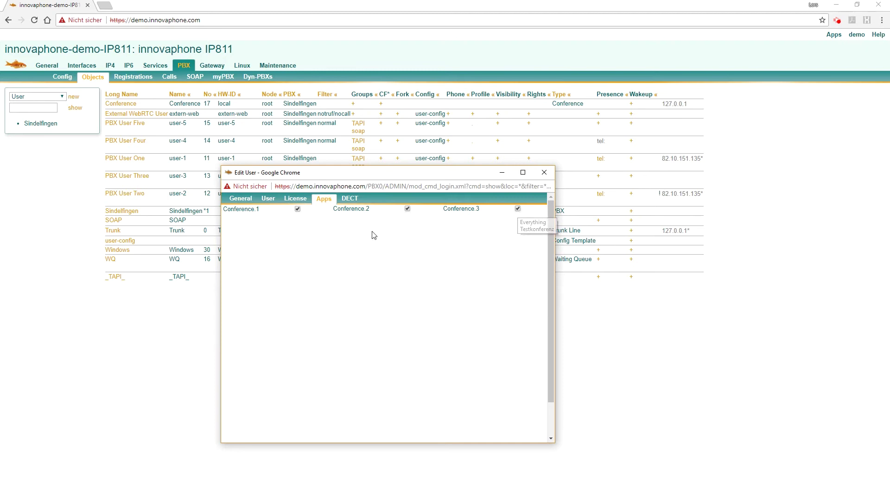
pyautogui.scroll(-2, 322, 338)
pyautogui.click(302, 430)
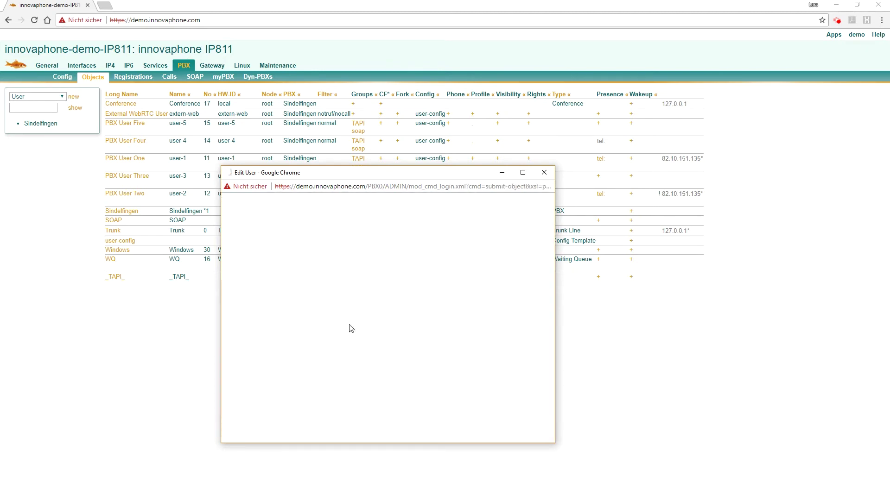
# - Set Macbook's WebRTC registration type to WebRTC and save the user
pyautogui.click(377, 199)
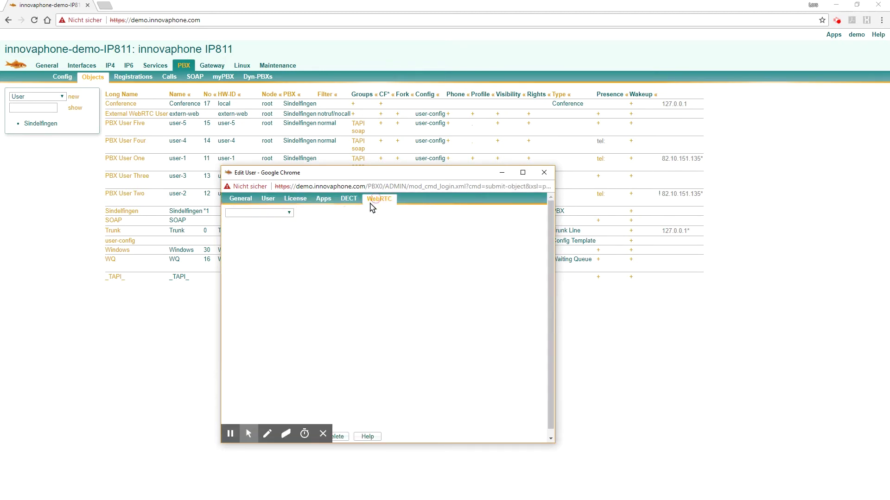
pyautogui.click(255, 213)
pyautogui.click(246, 299)
pyautogui.scroll(-1, 257, 347)
pyautogui.moveTo(364, 443); pyautogui.dragTo(363, 475)
pyautogui.click(241, 436)
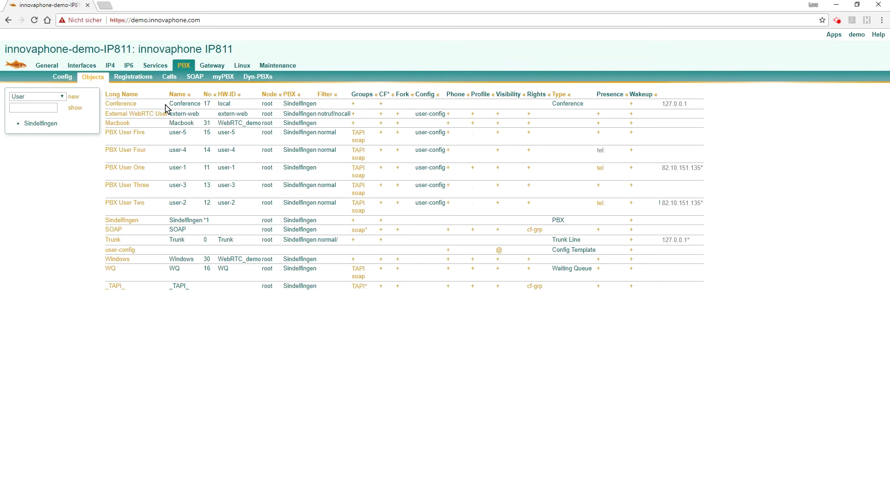
pyautogui.click(124, 107)
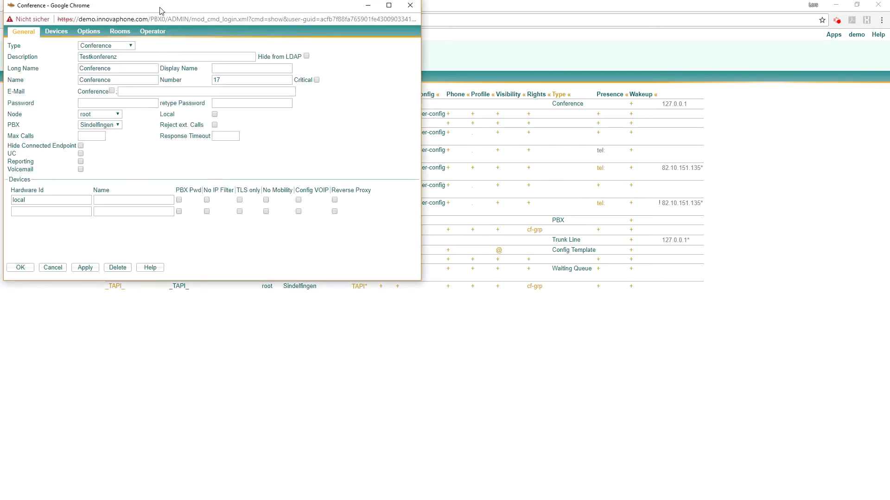
pyautogui.moveTo(275, 171); pyautogui.dragTo(275, 171)
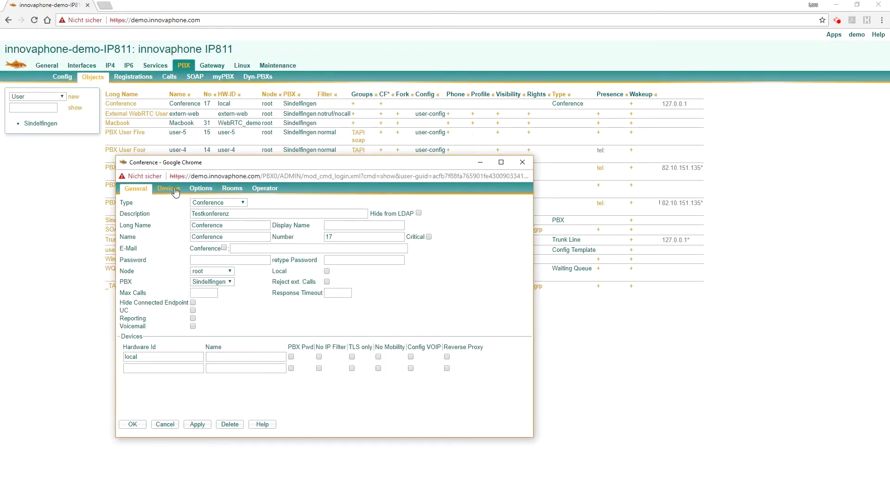
pyautogui.click(226, 191)
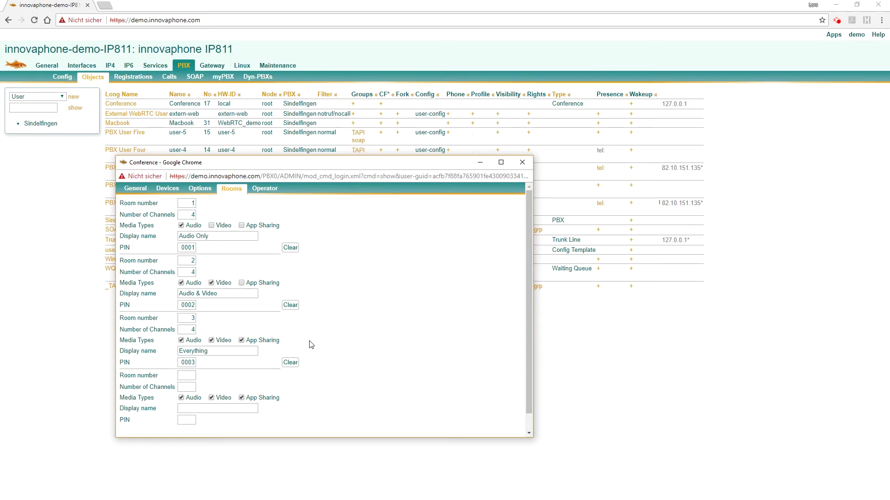
pyautogui.scroll(-1, 389, 354)
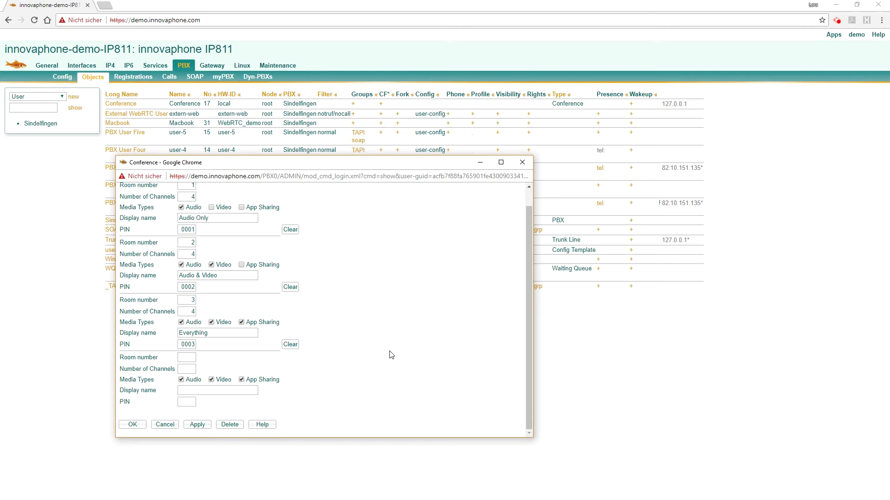
pyautogui.click(133, 425)
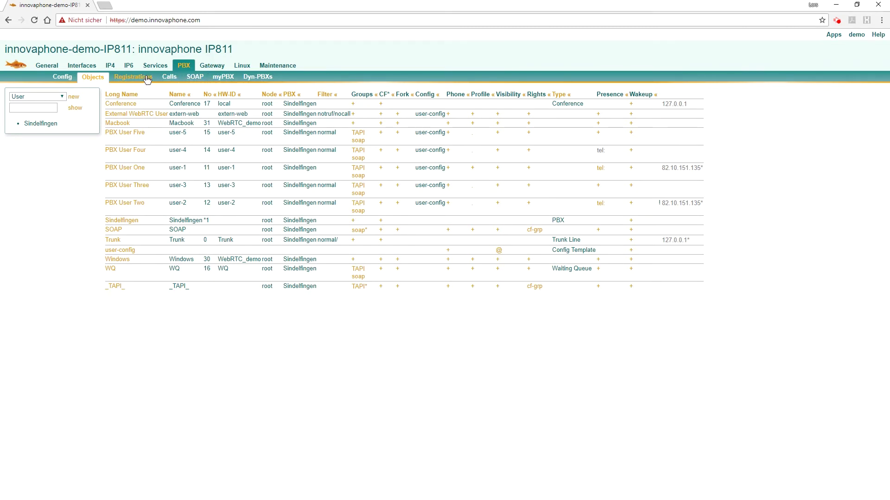
# - From PBX > Config > myPBX, launch the myPBX web client in English
pyautogui.click(62, 76)
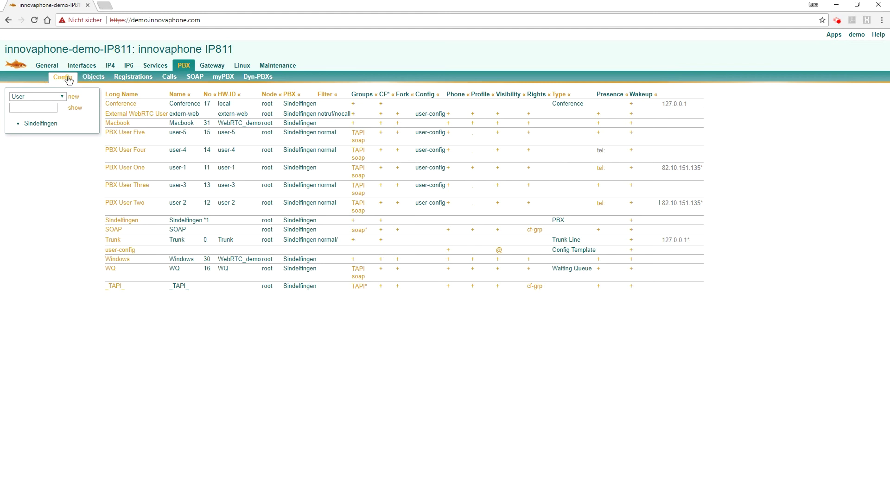
pyautogui.click(16, 116)
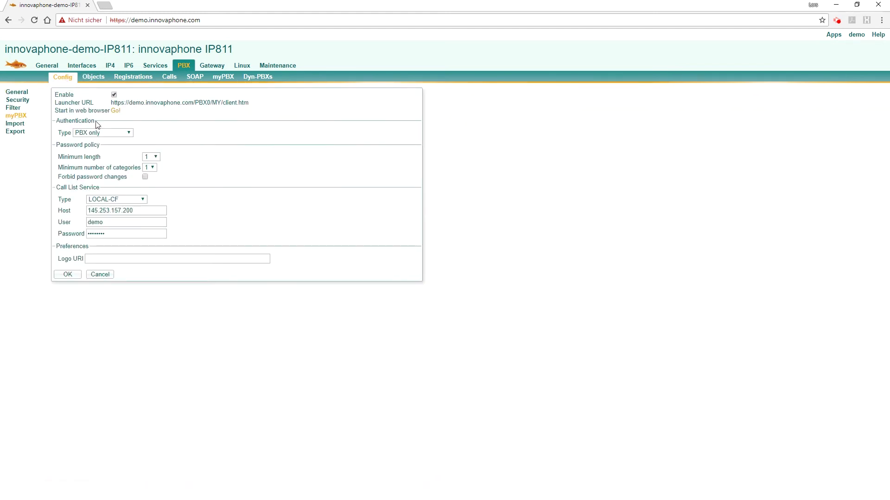
pyautogui.click(117, 112)
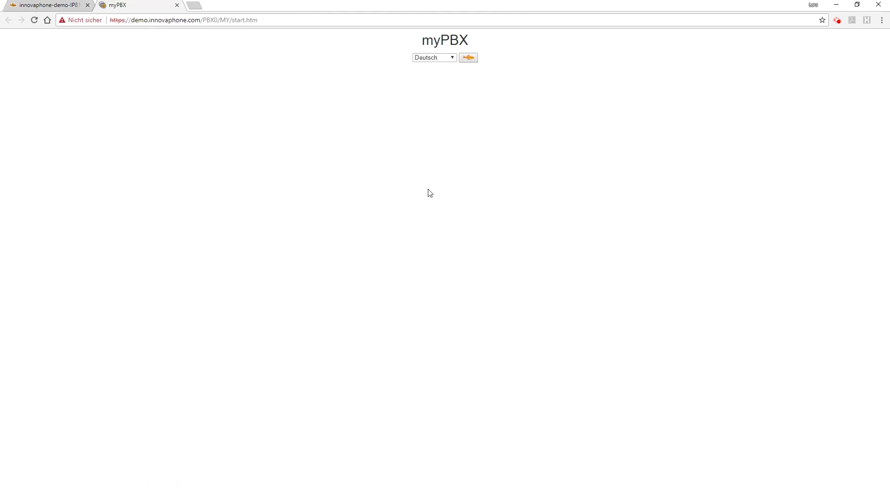
pyautogui.click(438, 59)
pyautogui.click(435, 70)
# - Try signing in to myPBX with the Windows user's password, then return to admin
pyautogui.click(468, 58)
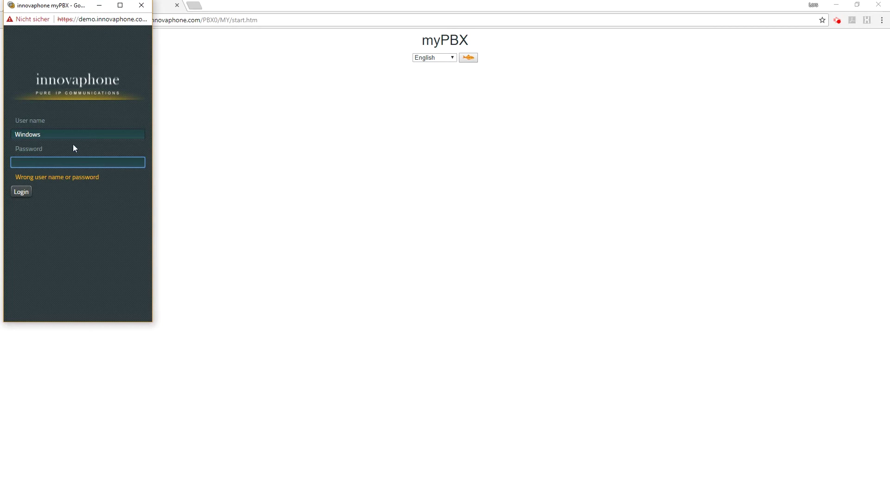
pyautogui.write('1234')
pyautogui.press('Return')
pyautogui.moveTo(65, 12); pyautogui.dragTo(202, 103)
pyautogui.click(52, 5)
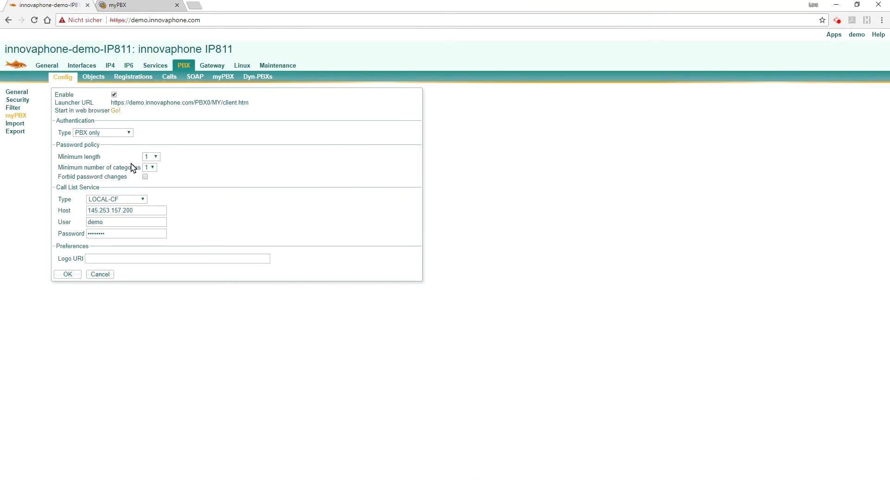
# - Enter and confirm a password for the Windows user and save it
pyautogui.click(103, 77)
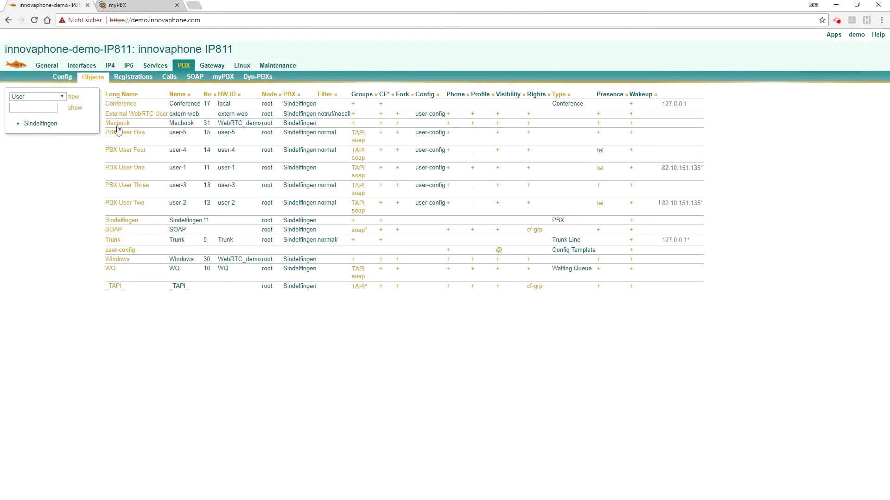
pyautogui.click(117, 259)
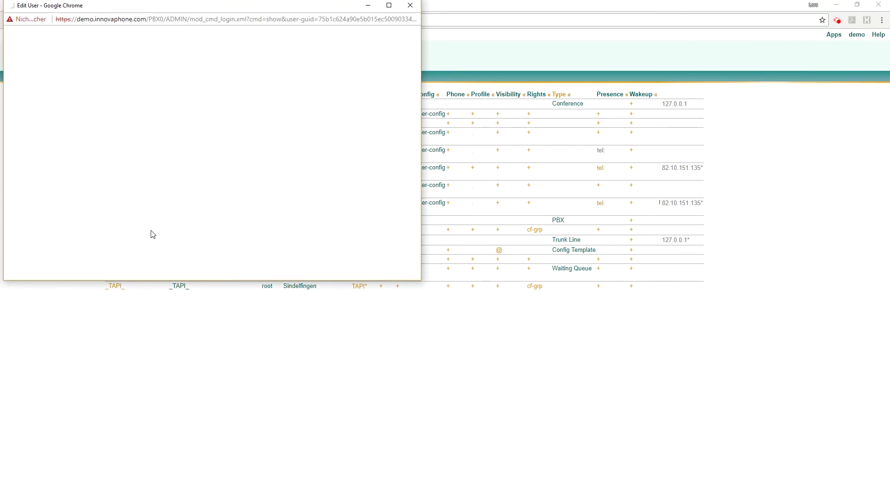
pyautogui.click(81, 102)
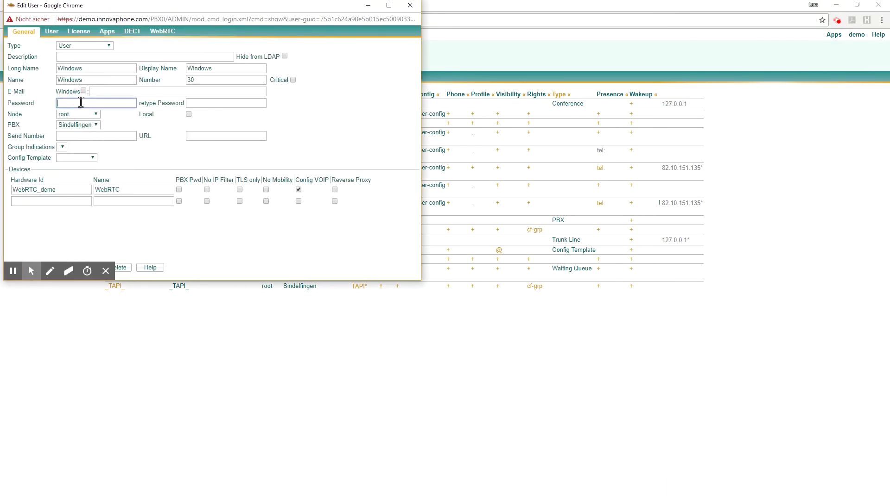
pyautogui.press('Tab')
pyautogui.write('1')
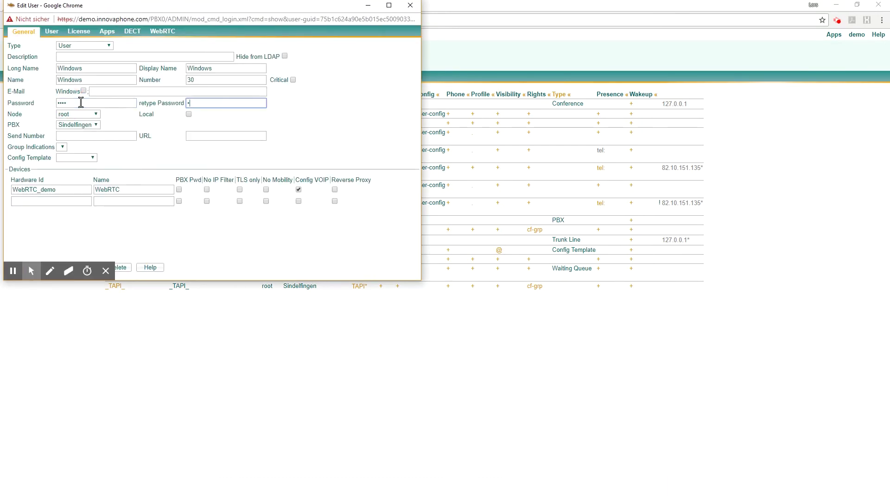
pyautogui.press('Return')
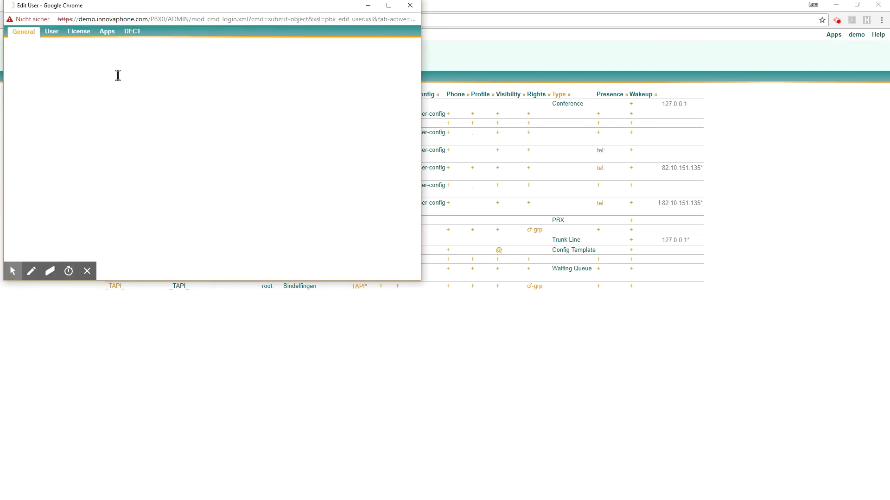
pyautogui.hotkey('alt', 'Tab')
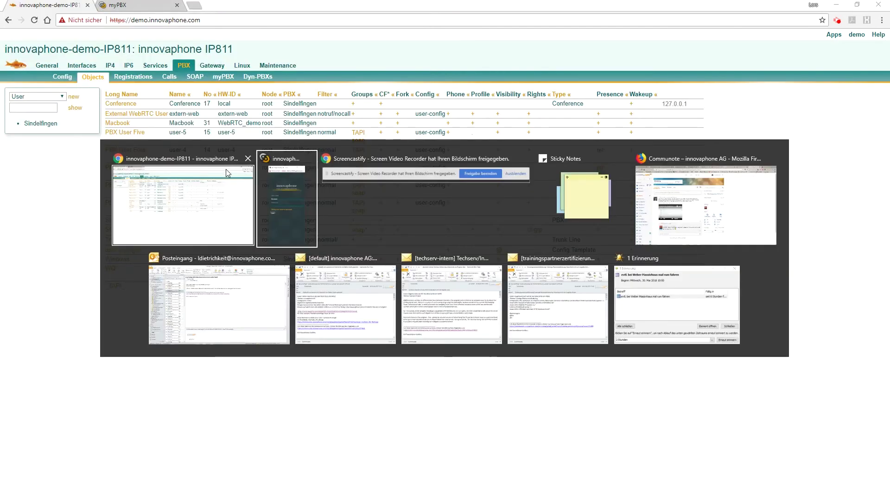
# - Log in with the account password and save Macbook (31), found by searching 'mac', as a favourite
pyautogui.write('pwd')
pyautogui.press('Return')
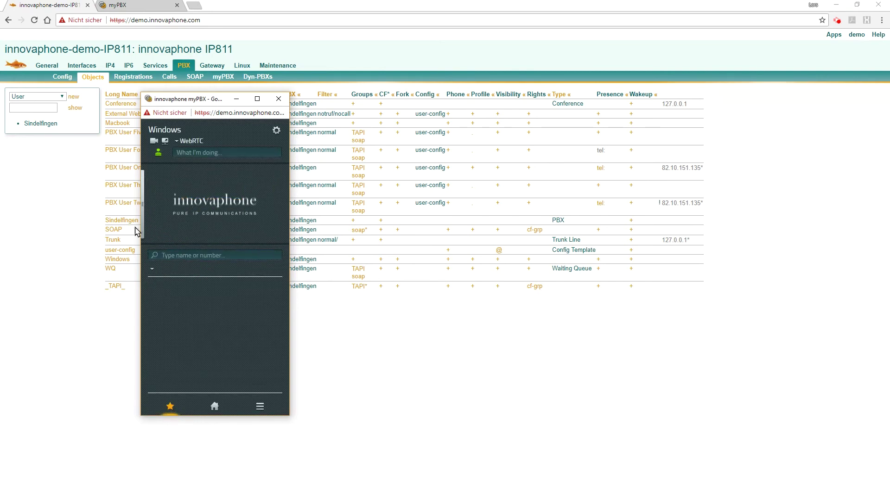
pyautogui.click(178, 258)
pyautogui.write('mac')
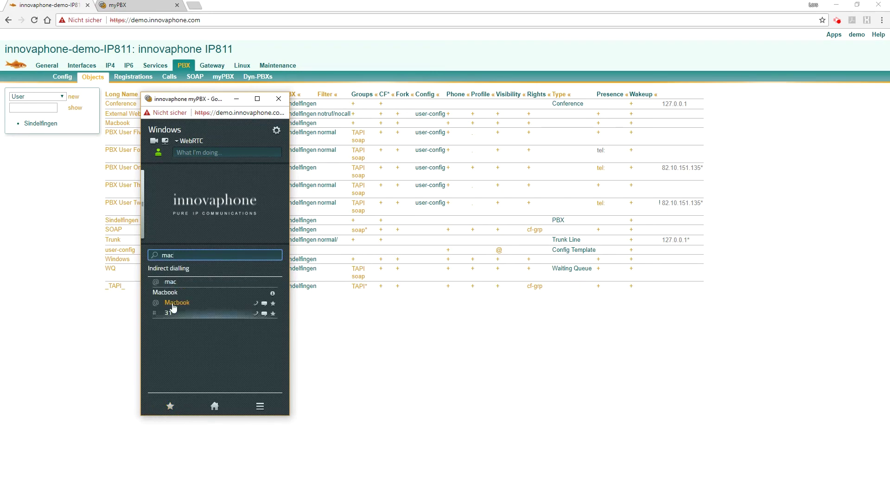
pyautogui.click(273, 314)
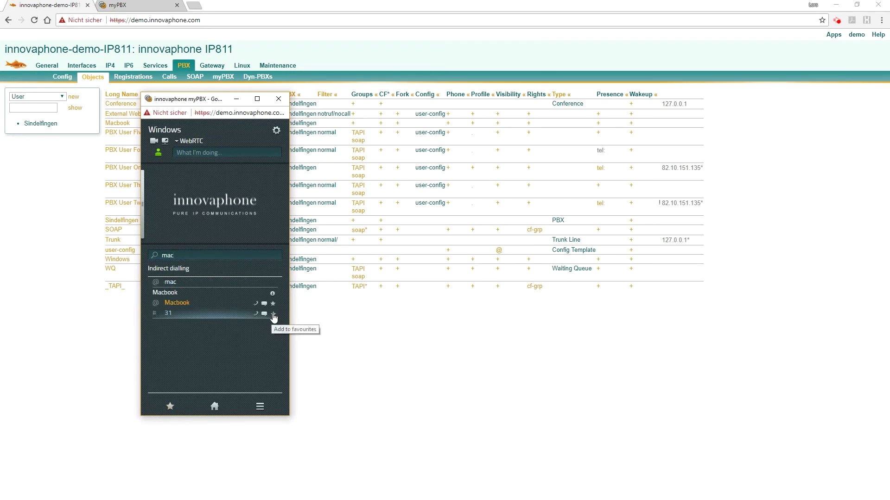
pyautogui.click(170, 405)
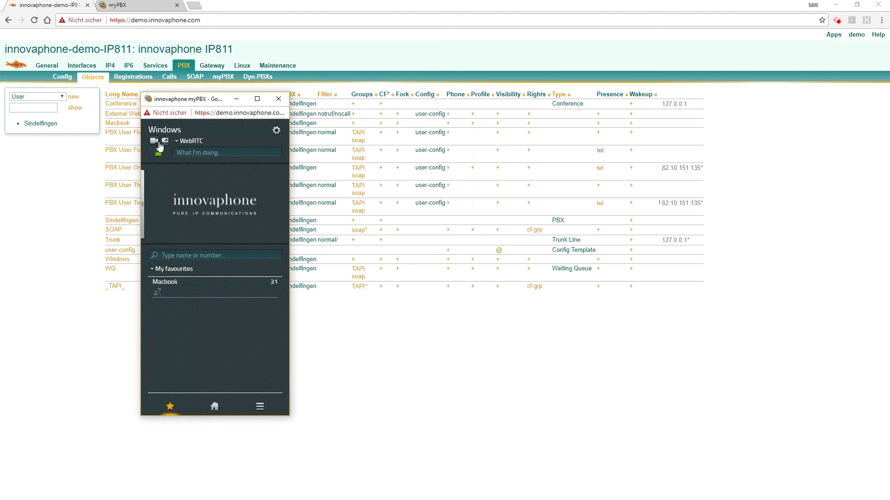
# - Add an '@' presence visibility entry with all rights ticked and save it
pyautogui.click(277, 132)
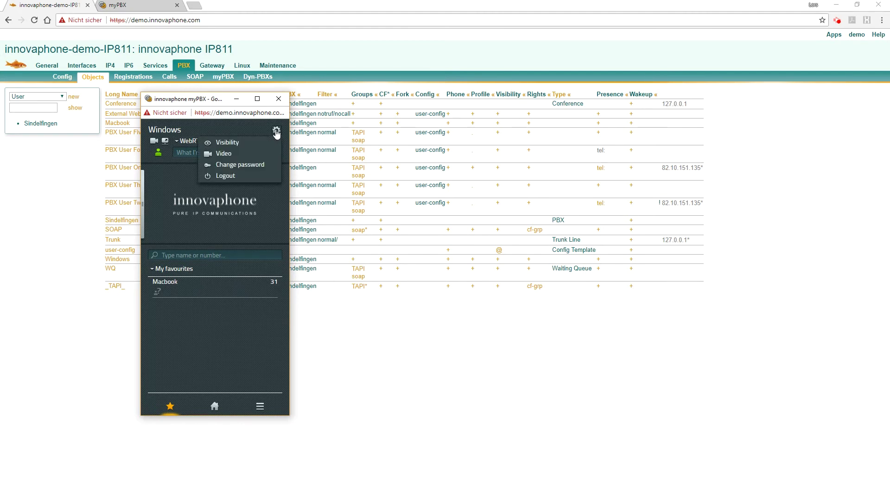
pyautogui.click(232, 144)
pyautogui.click(182, 290)
pyautogui.write('@')
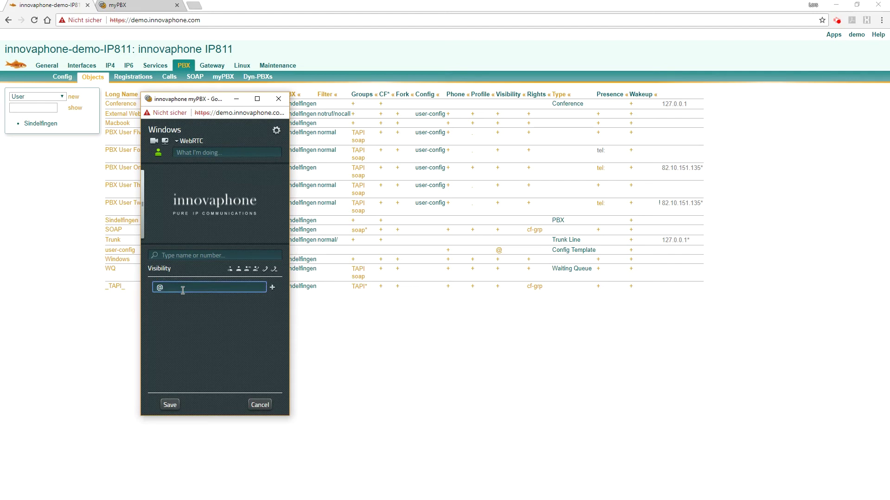
pyautogui.click(272, 287)
pyautogui.click(274, 285)
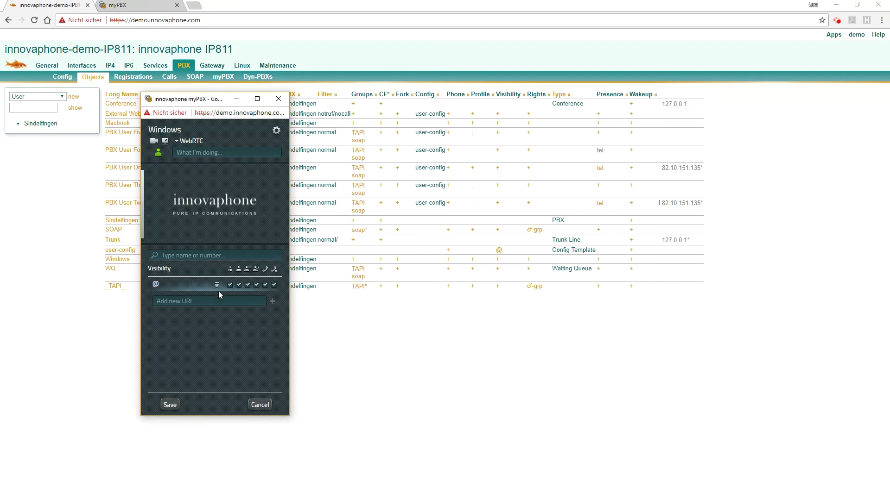
pyautogui.click(170, 405)
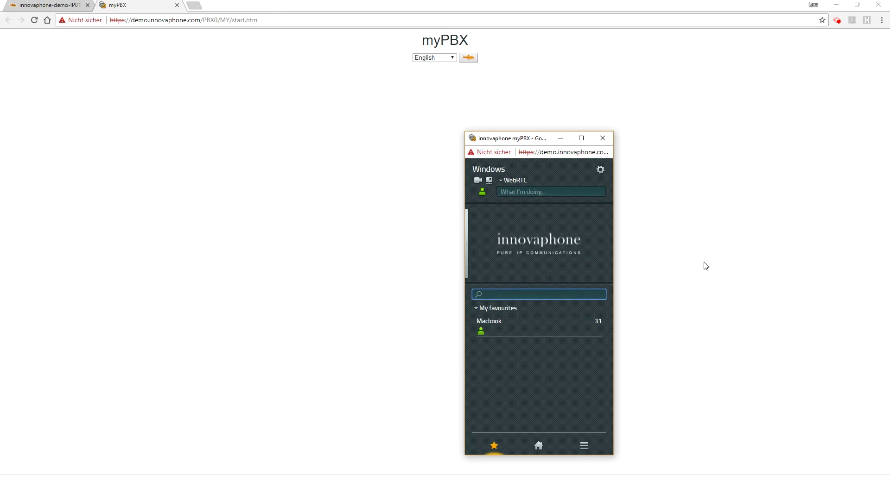
# - Call the conference number 173 and allow microphone access
pyautogui.write('17')
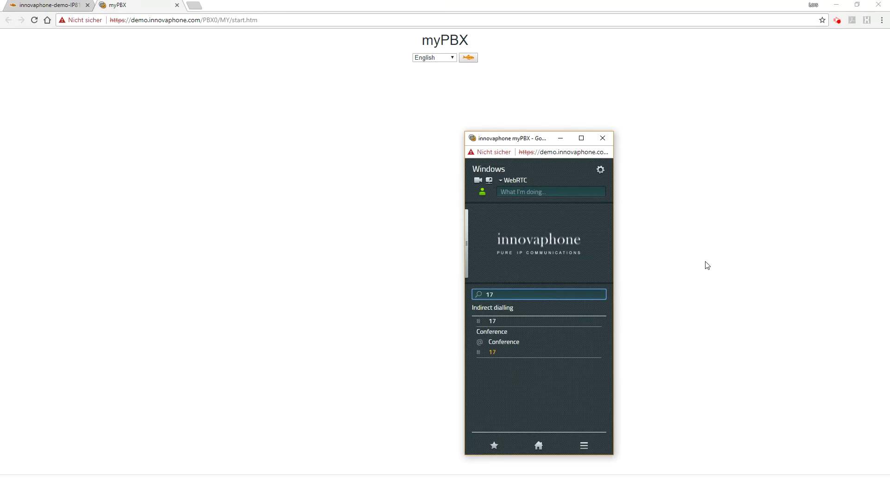
pyautogui.write('3')
pyautogui.click(547, 355)
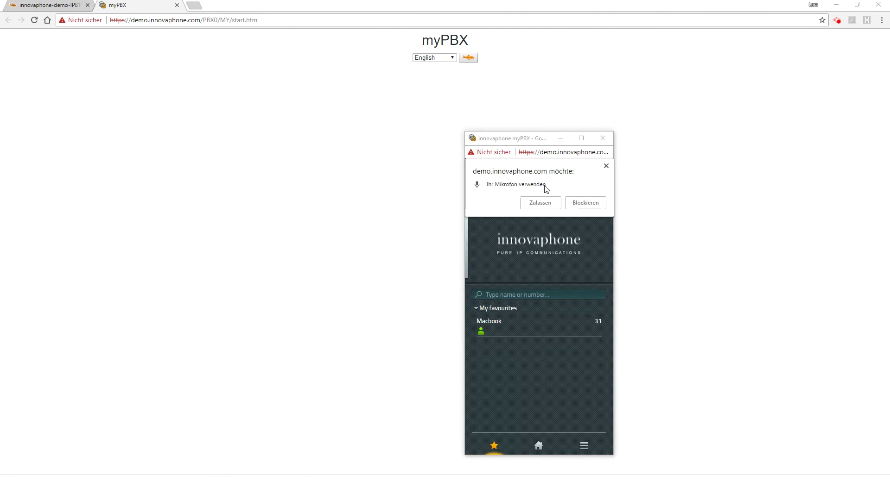
pyautogui.click(540, 202)
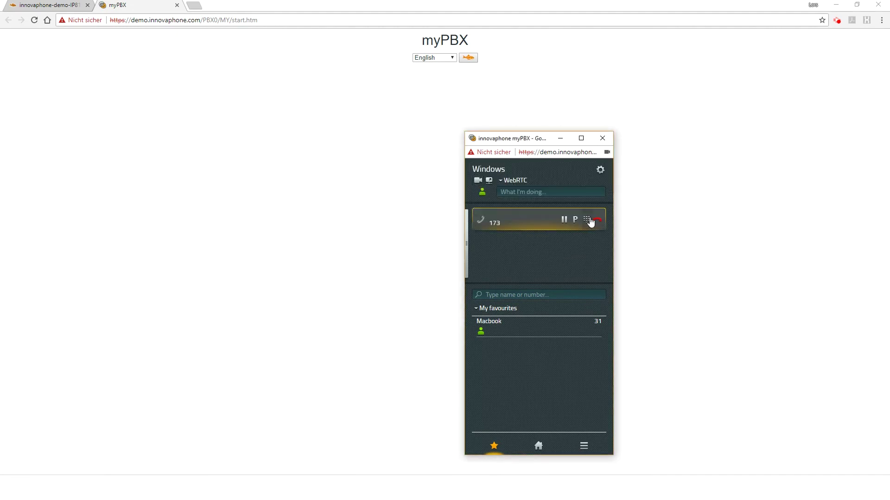
# - Dial conference PIN 0003 on the in-call keypad, then detach the call video into its own window
pyautogui.click(588, 221)
pyautogui.click(521, 410)
pyautogui.click(521, 410)
pyautogui.click(522, 410)
pyautogui.click(551, 354)
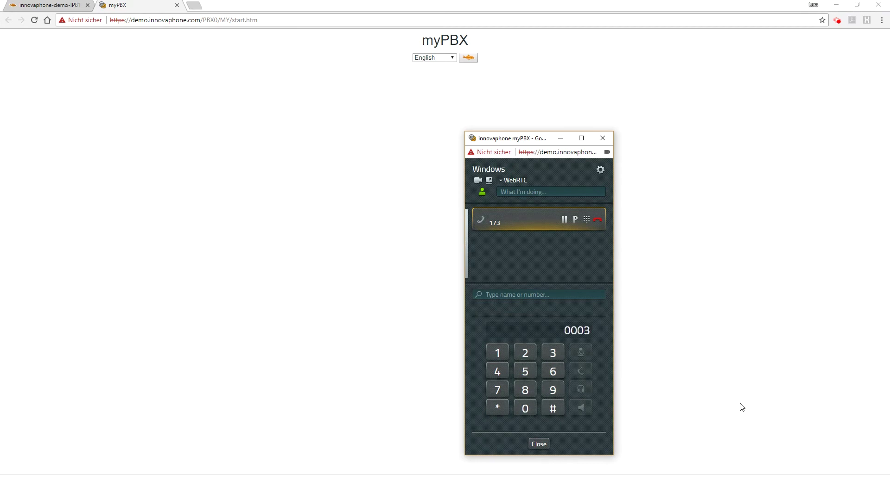
pyautogui.click(538, 445)
pyautogui.click(598, 217)
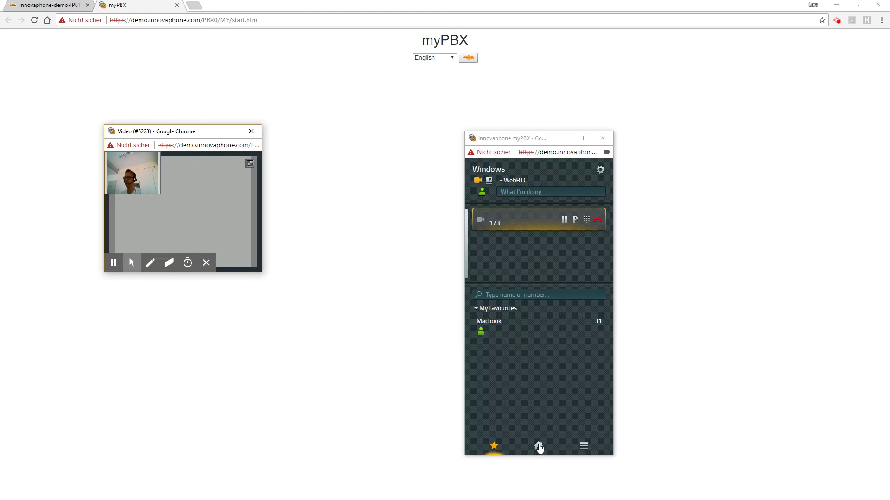
# - Save Audio Only, Audio & Video and Everything as the apps on the home view's Apps list
pyautogui.click(538, 447)
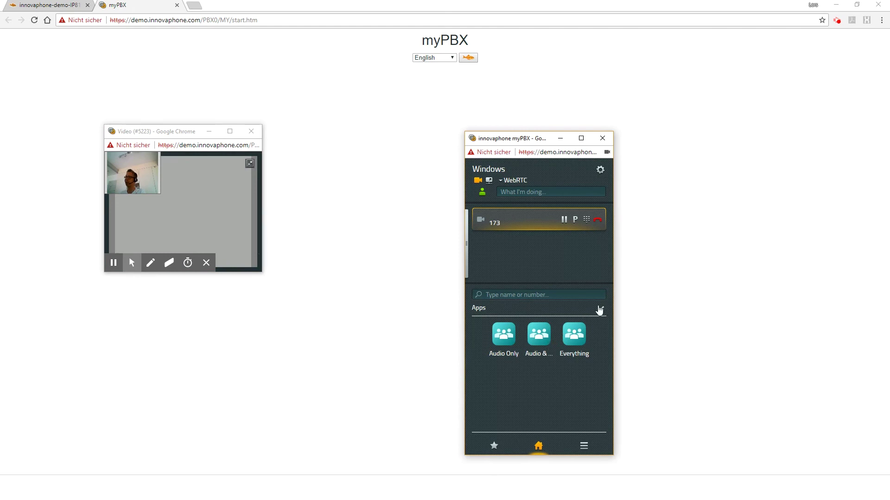
pyautogui.click(603, 310)
pyautogui.click(482, 395)
pyautogui.click(494, 444)
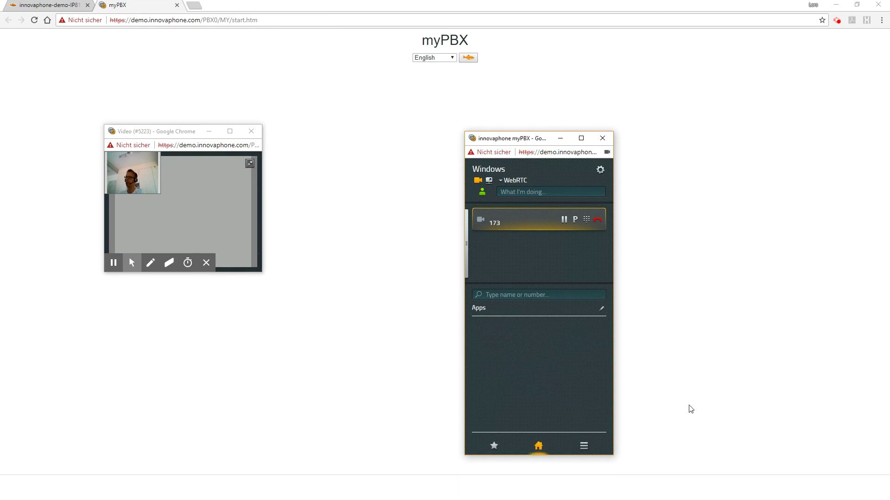
pyautogui.click(603, 310)
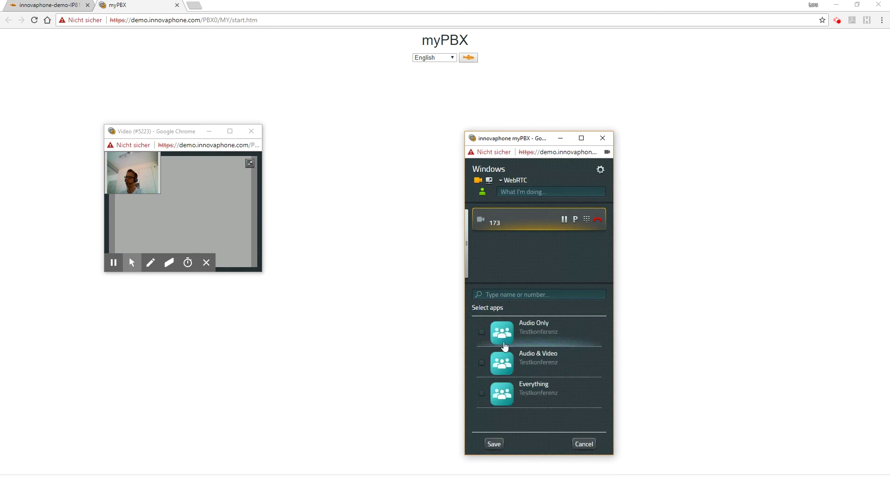
pyautogui.click(481, 332)
pyautogui.click(481, 363)
pyautogui.click(482, 394)
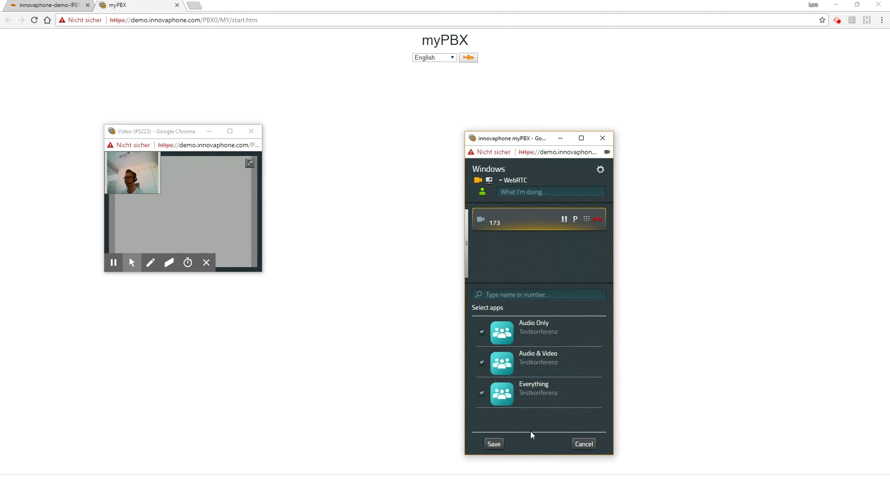
pyautogui.click(493, 445)
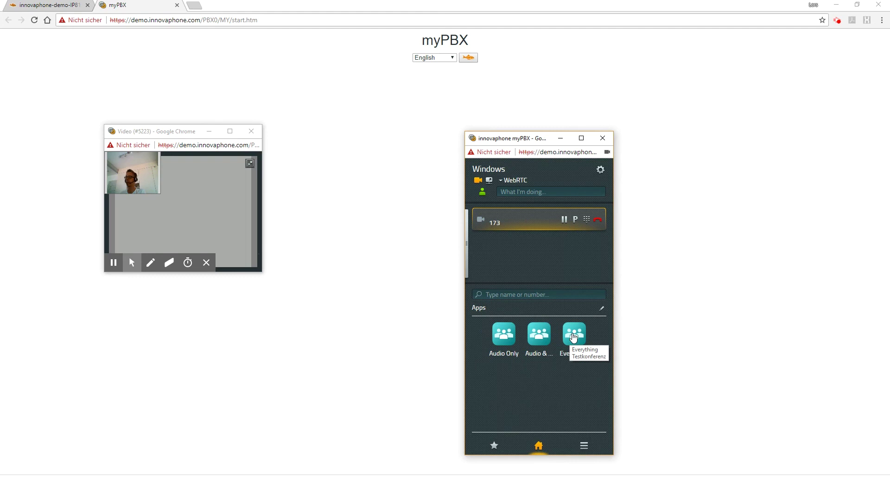
pyautogui.click(573, 337)
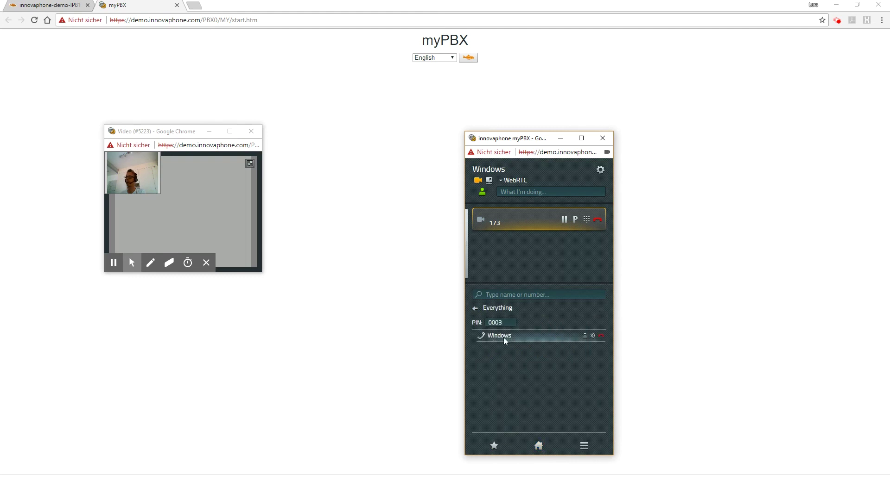
pyautogui.click(496, 322)
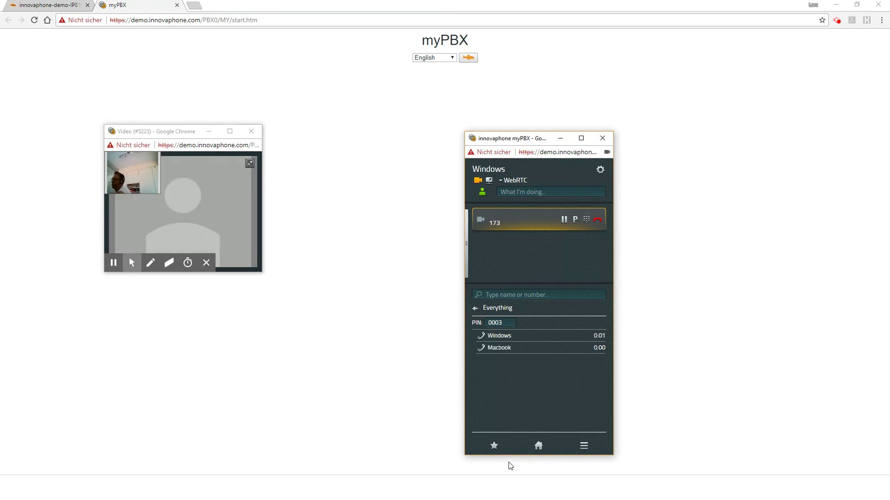
pyautogui.moveTo(504, 352)
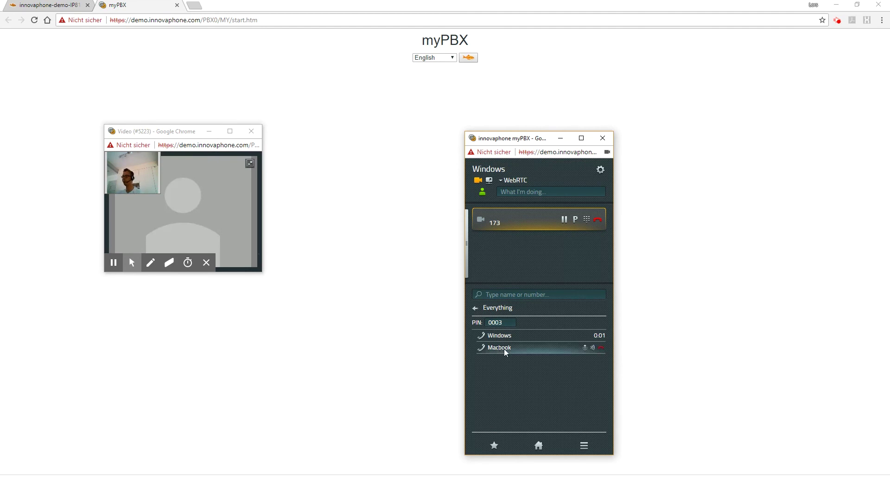